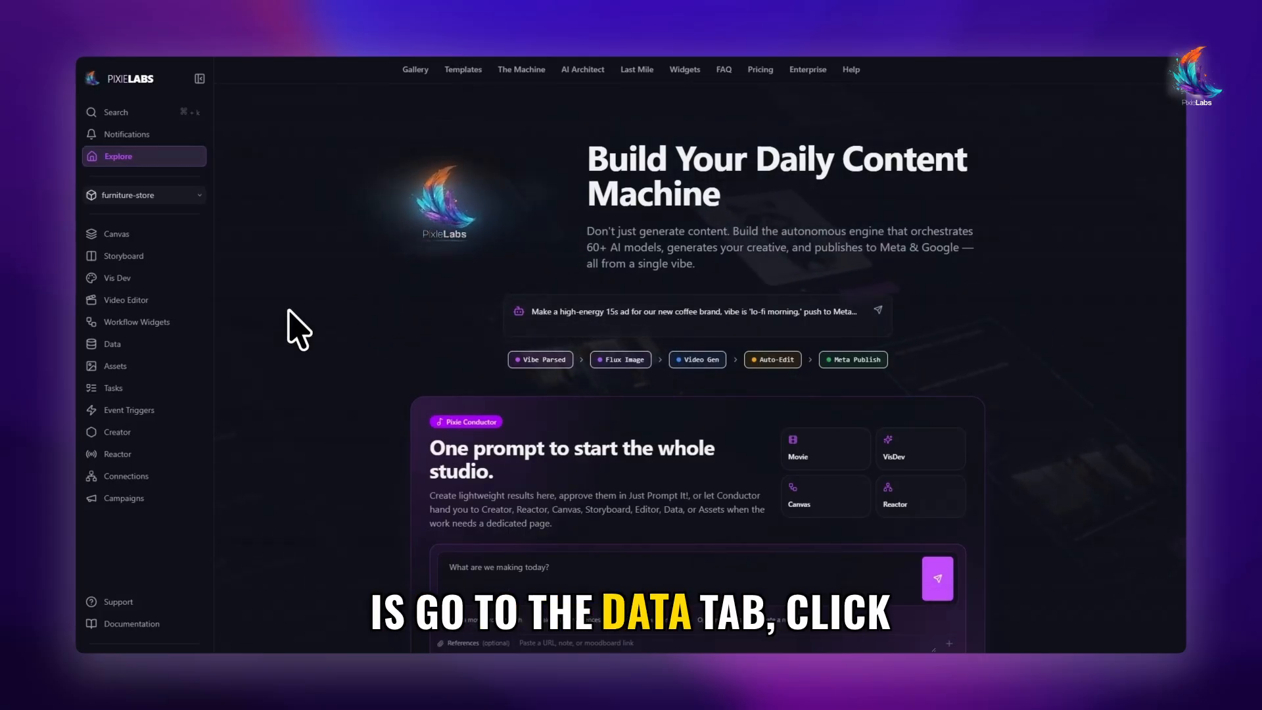
# Create a data table named furniture-land-assets in the furniture-store project
pyautogui.click(130, 350)
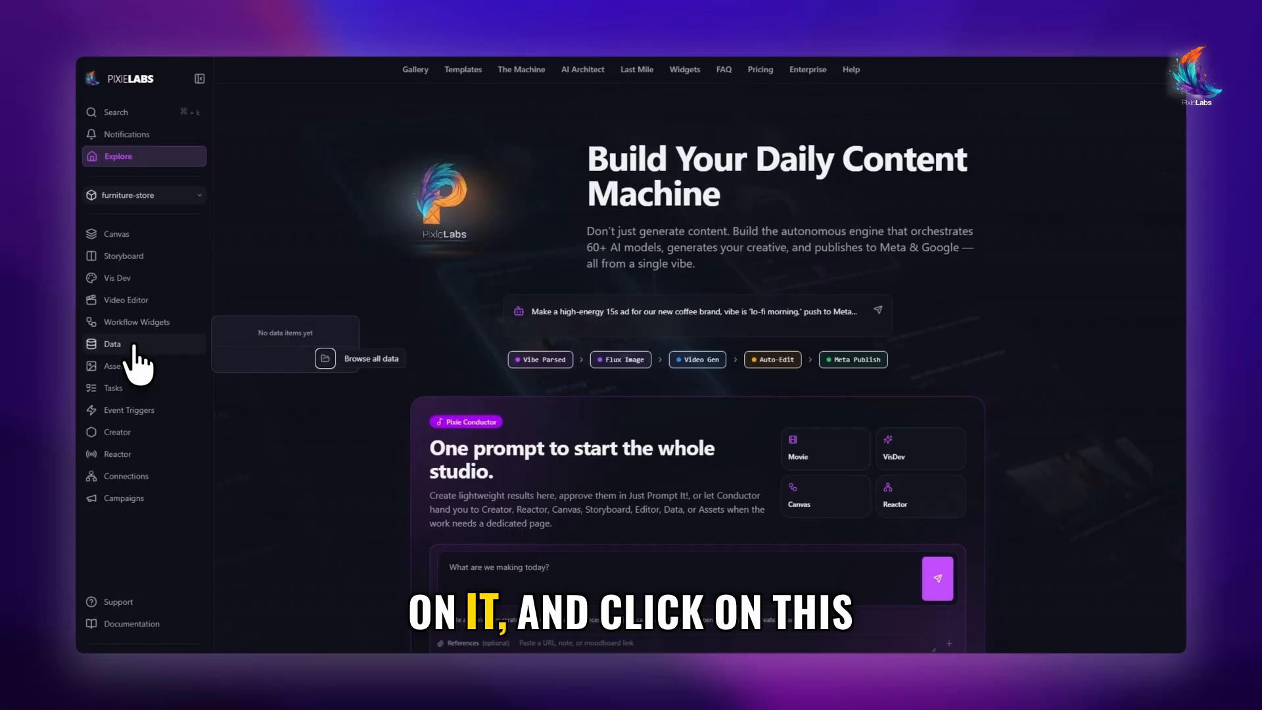
pyautogui.click(325, 358)
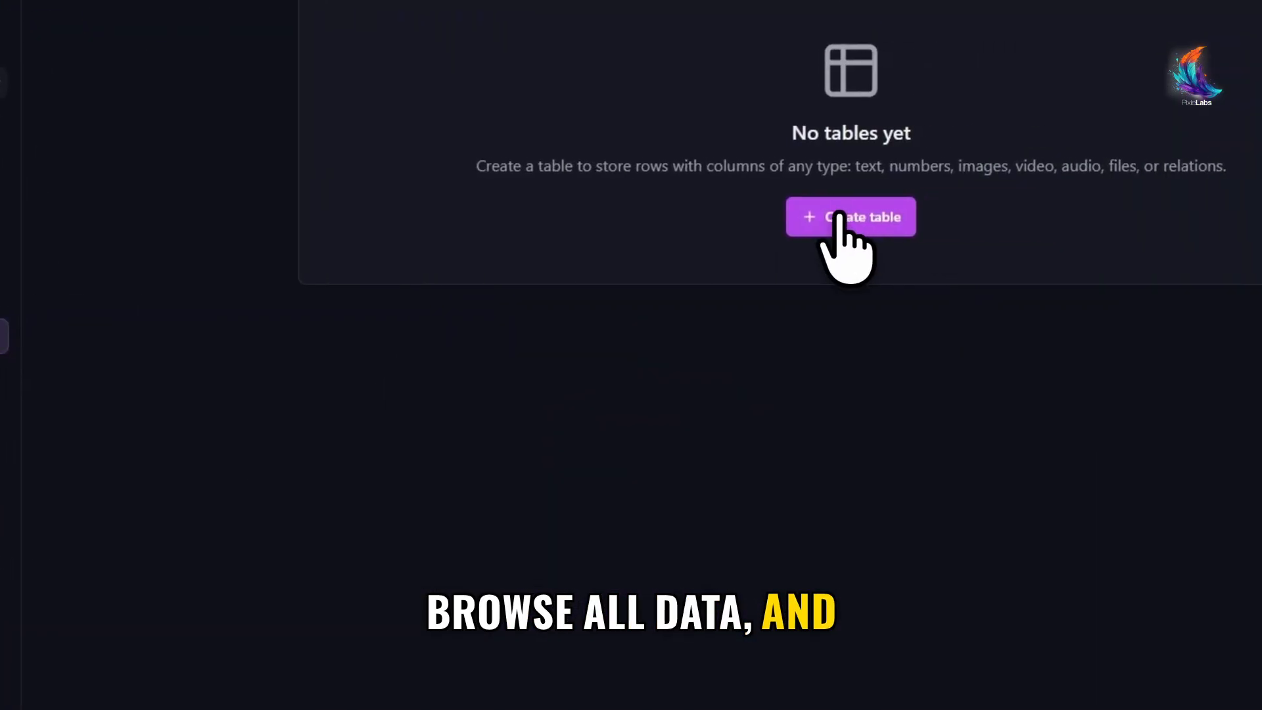
pyautogui.click(701, 271)
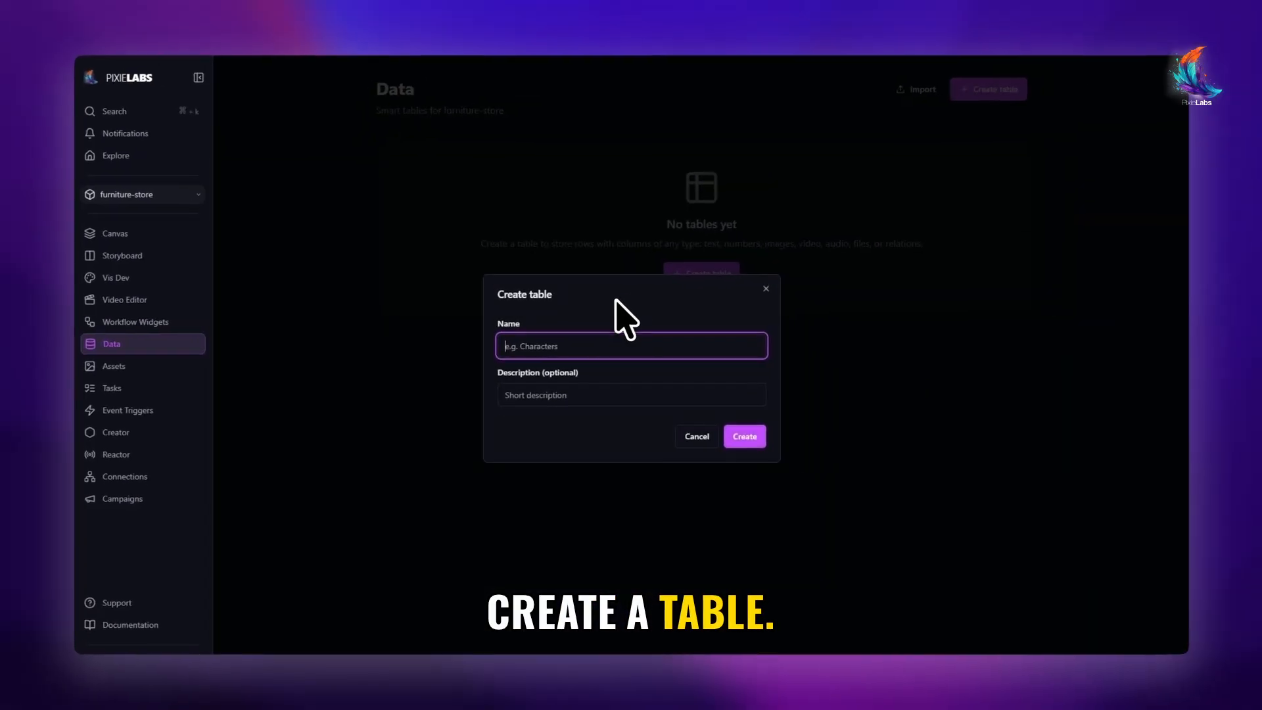
pyautogui.write('furniture-land-assets')
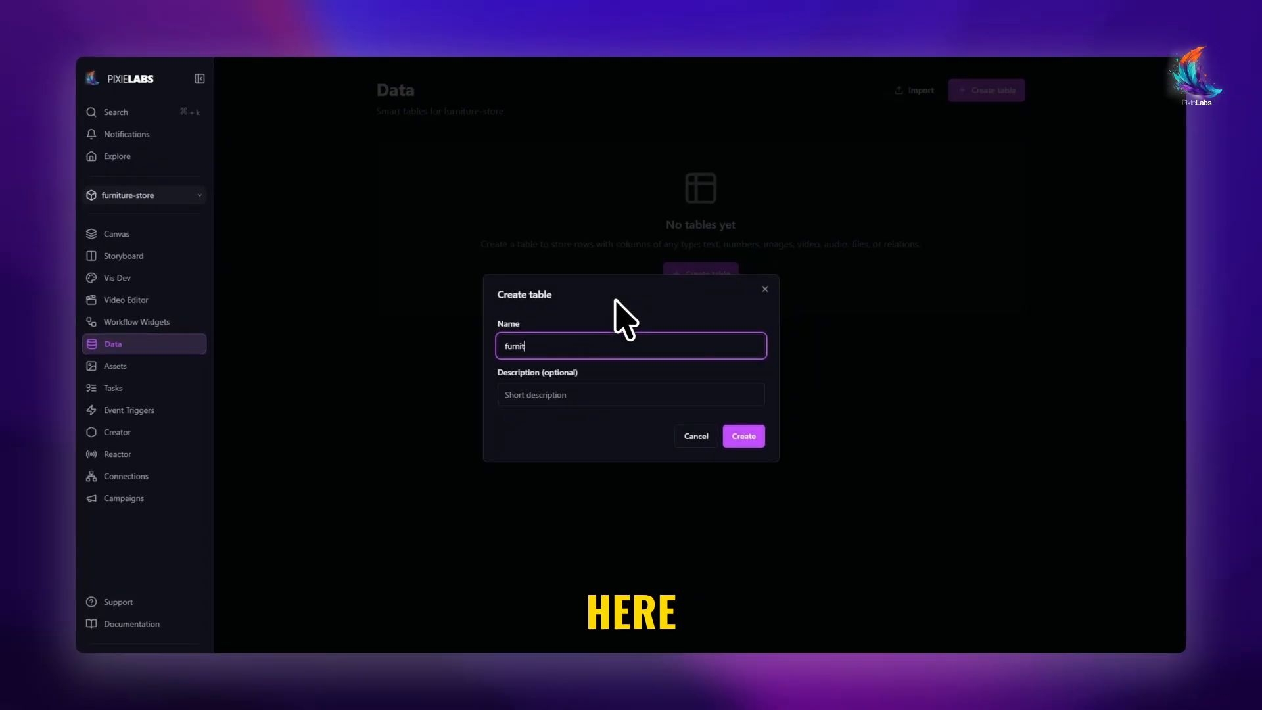
pyautogui.click(745, 439)
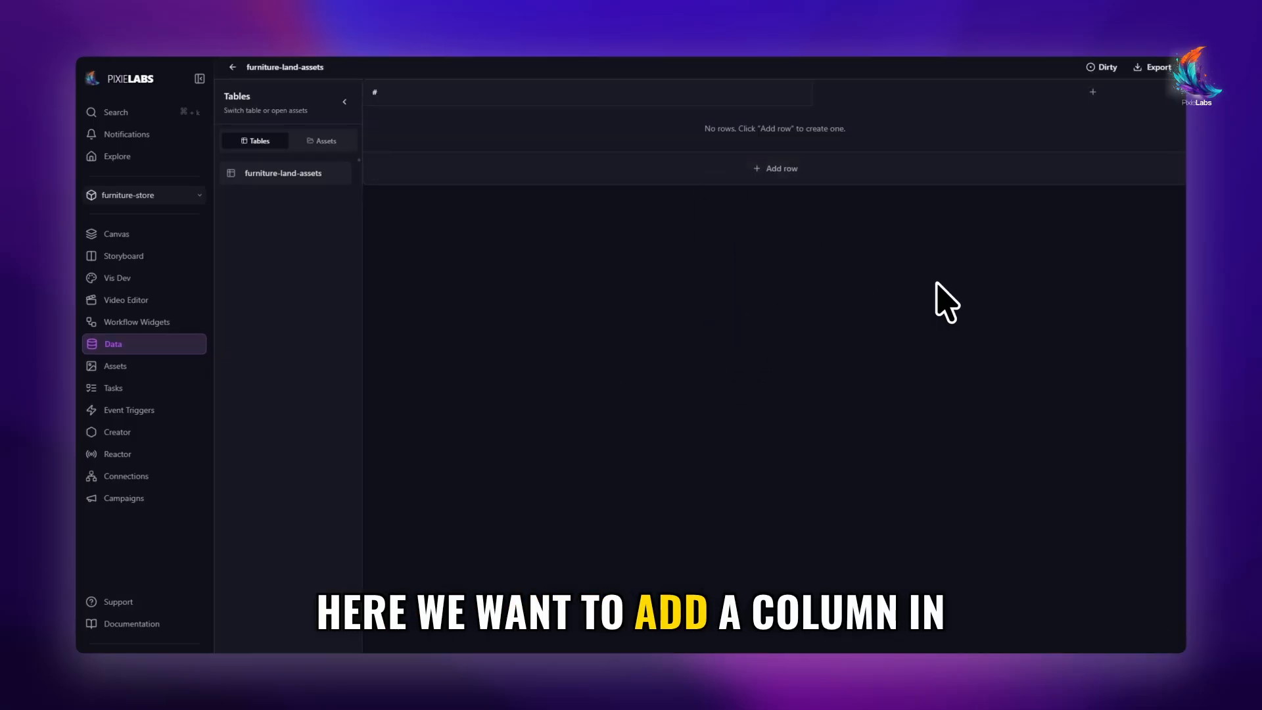
# Add an Image-type column named image-refrences to the furniture-land-assets table
pyautogui.click(1092, 92)
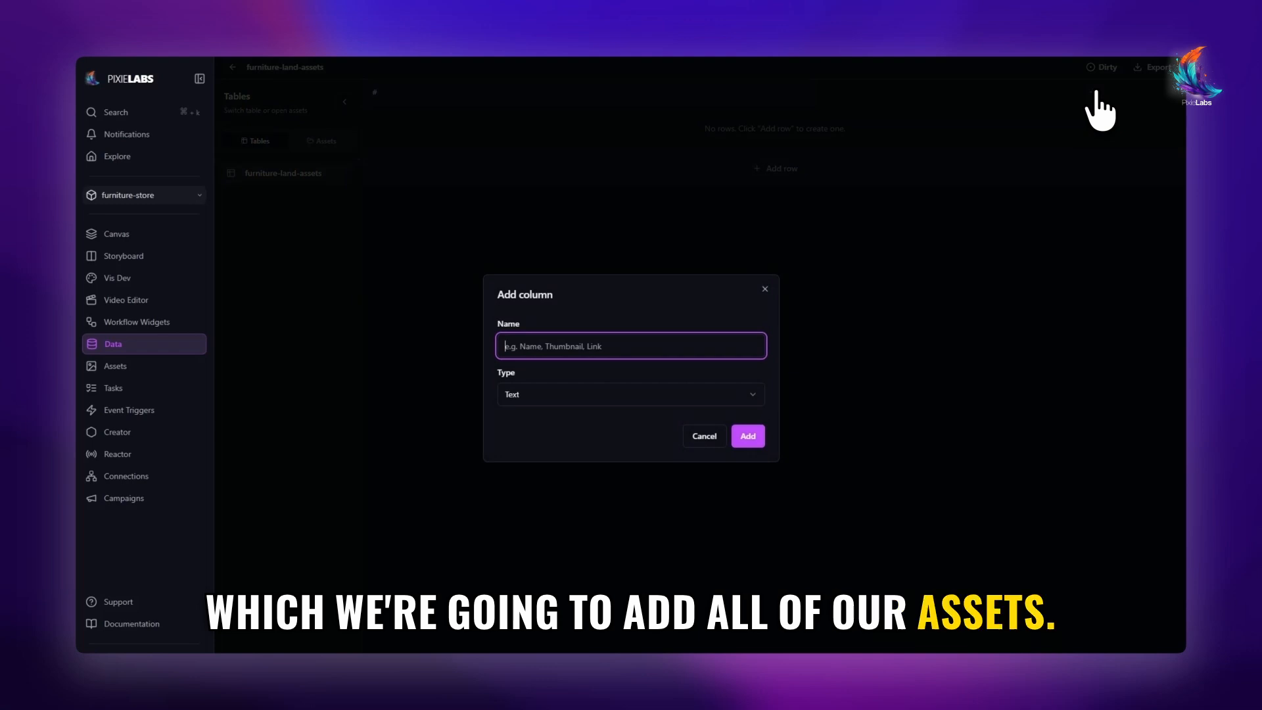
pyautogui.write('image-refrences')
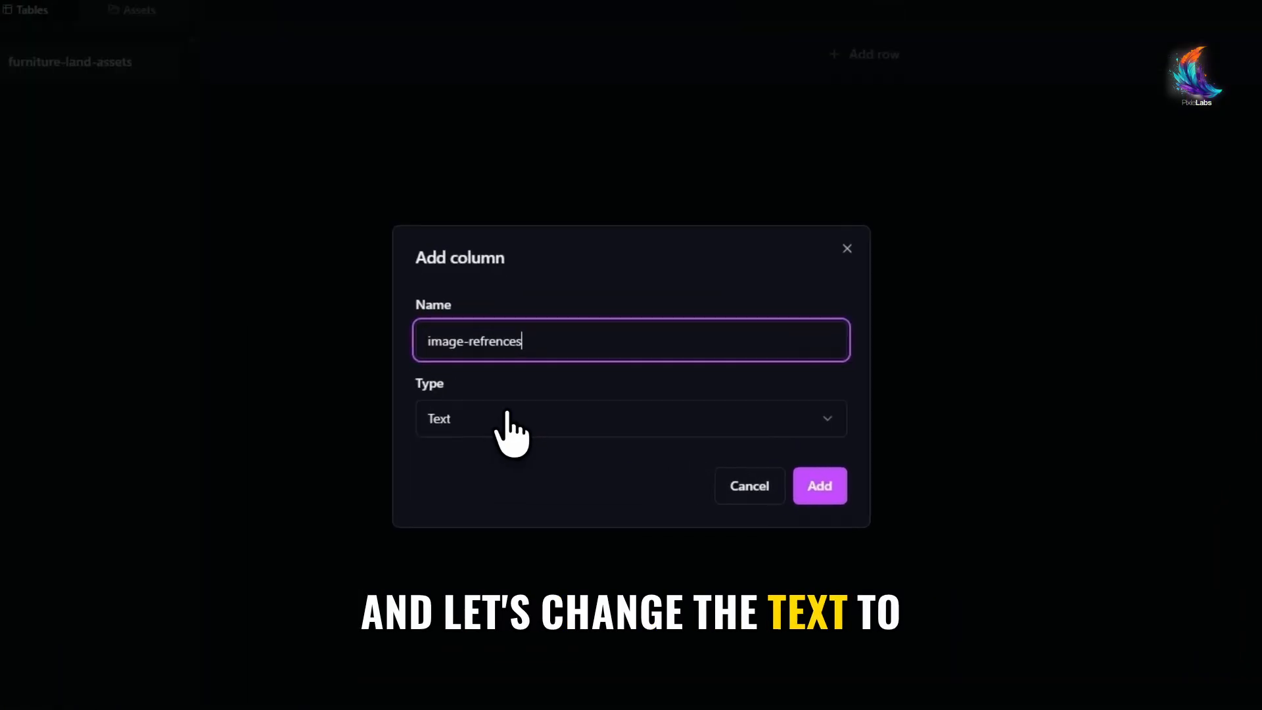
pyautogui.click(546, 395)
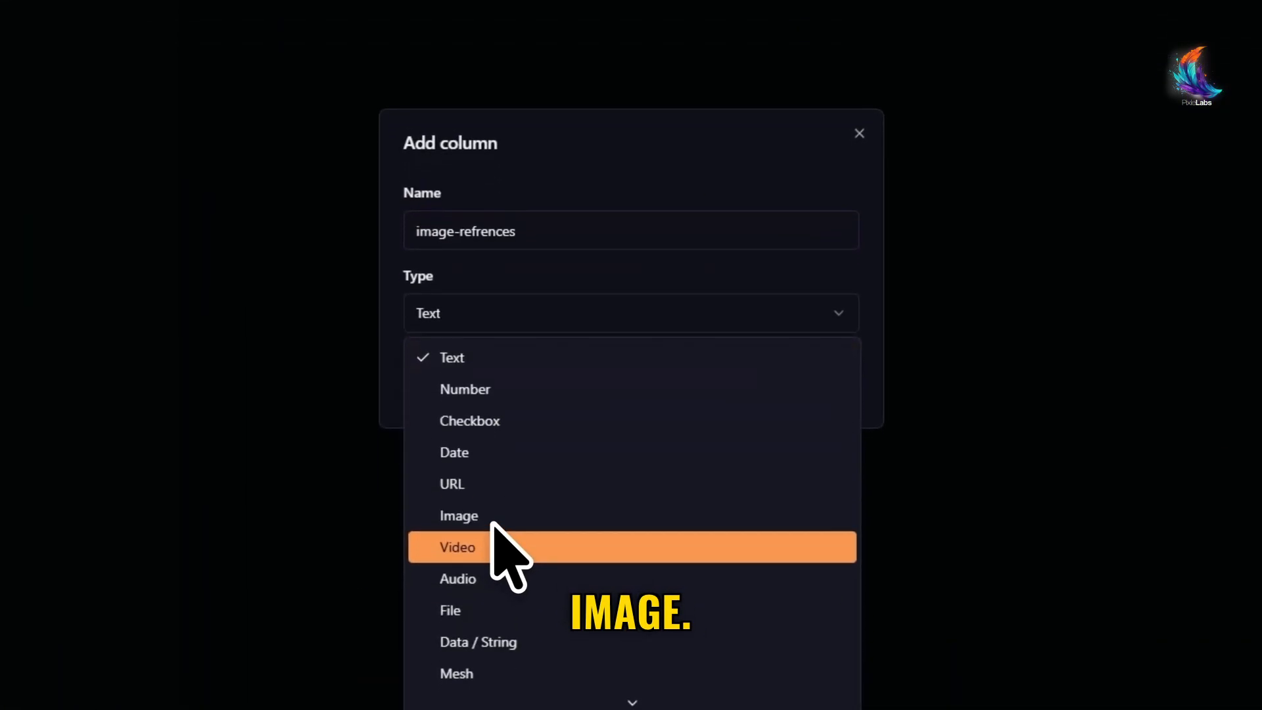
pyautogui.click(491, 520)
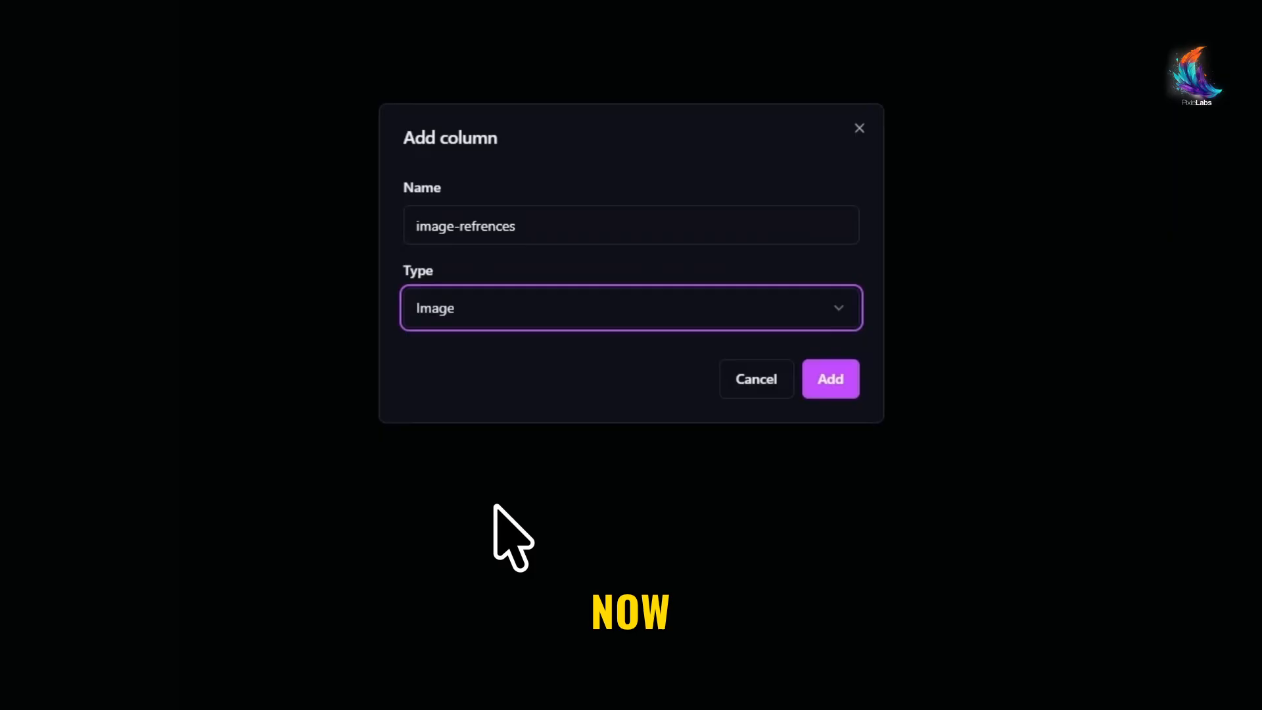
pyautogui.click(834, 372)
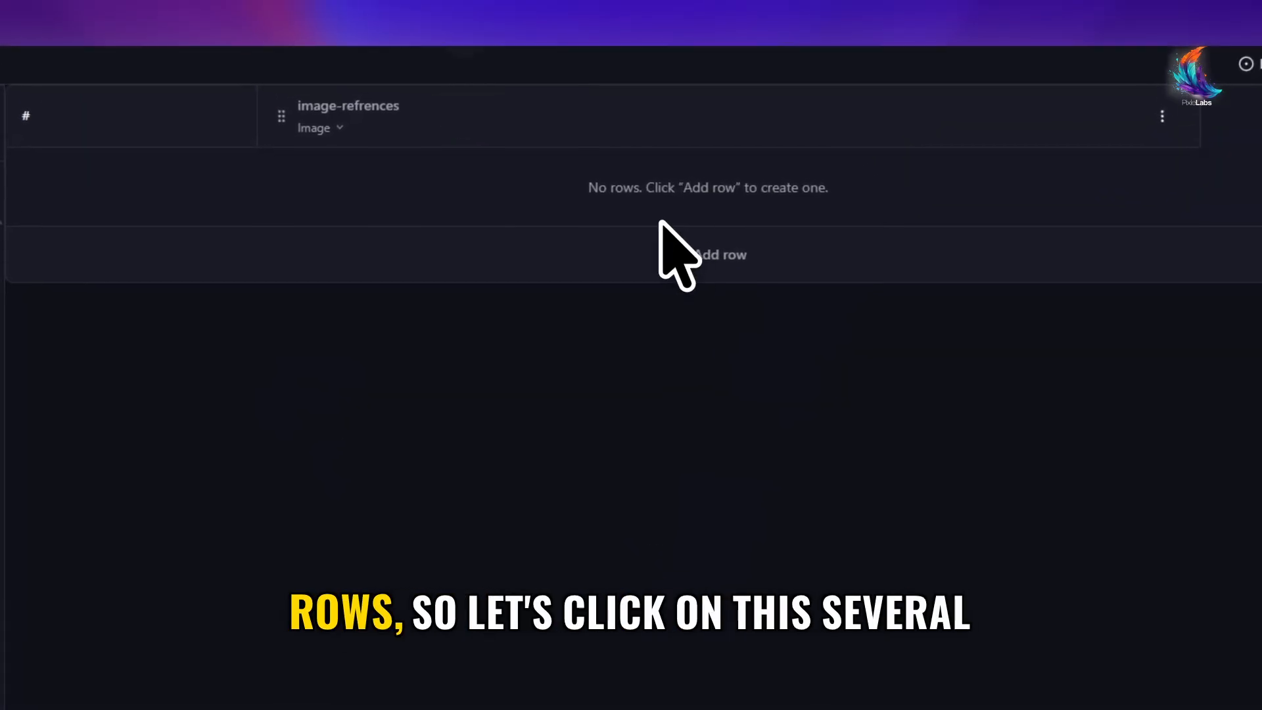
# Add five rows to the table and fill their image-refrences cells with the furniture product images
pyautogui.click(701, 259)
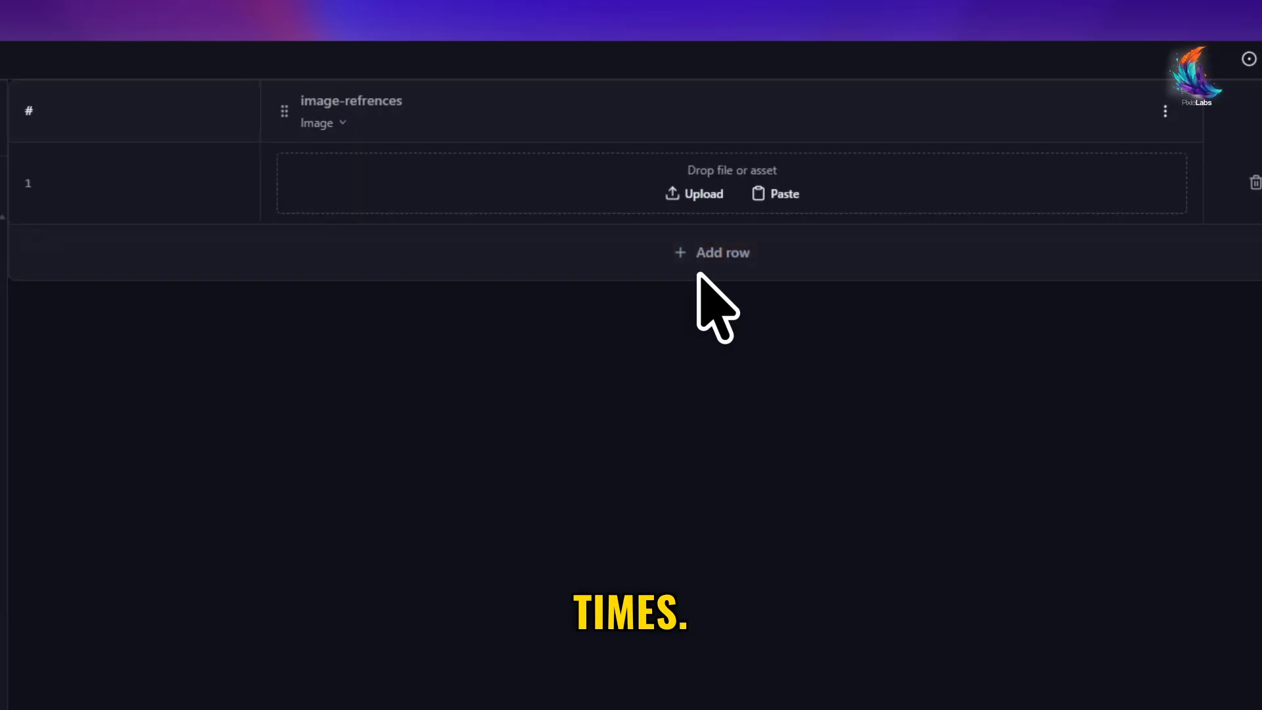
pyautogui.click(698, 269)
pyautogui.moveTo(1091, 447); pyautogui.dragTo(448, 185)
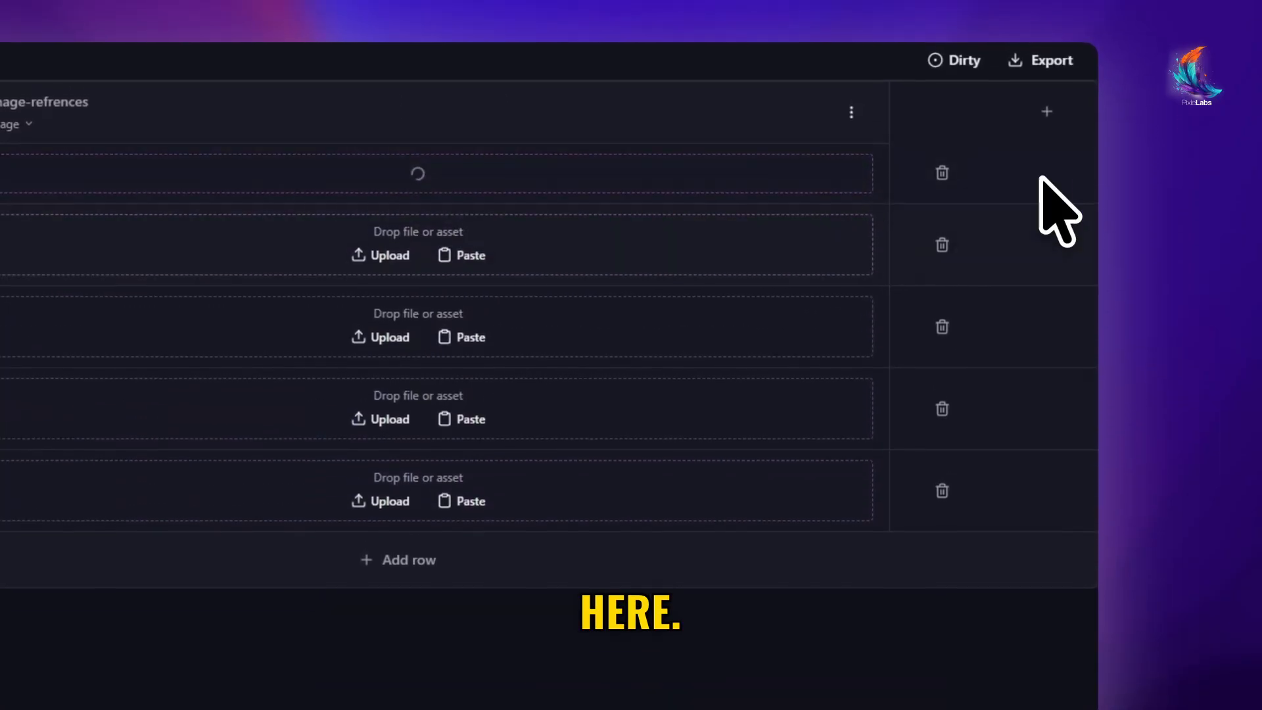
pyautogui.moveTo(1098, 192); pyautogui.dragTo(441, 276)
pyautogui.moveTo(985, 315); pyautogui.dragTo(460, 358)
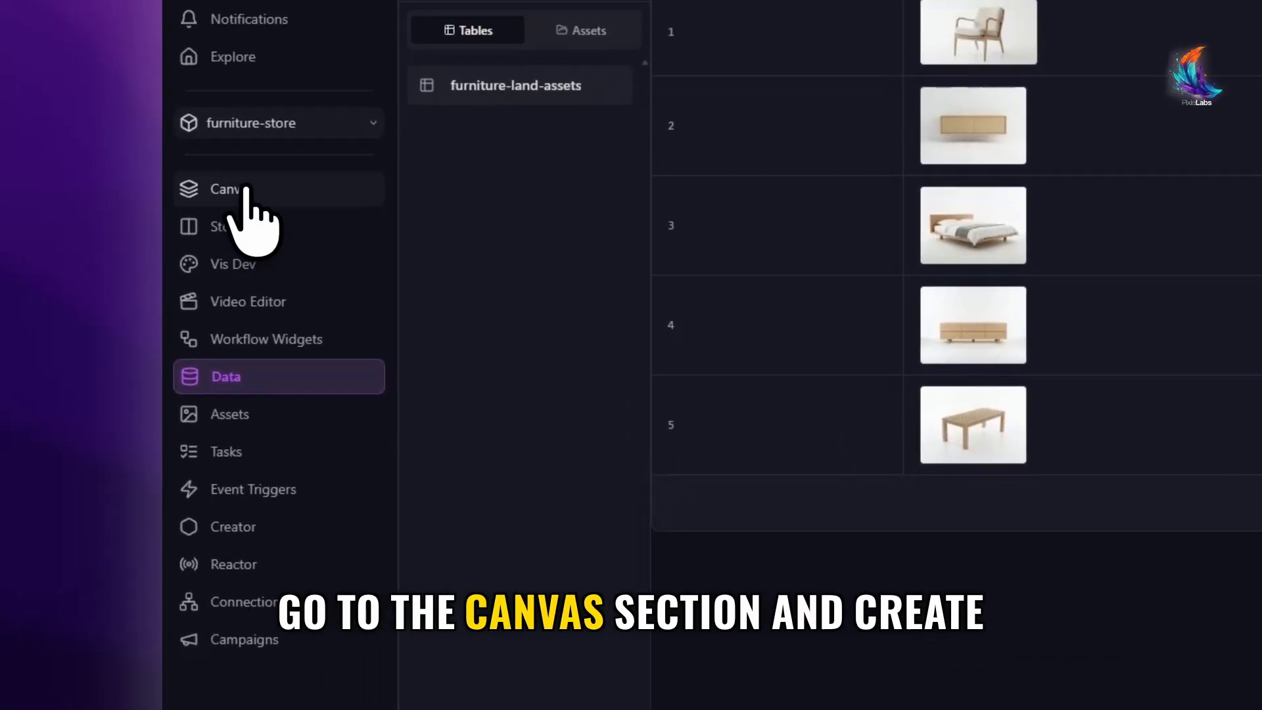
# Create a new canvas named furniture-land-promo
pyautogui.moveTo(248, 194)
pyautogui.click(454, 267)
pyautogui.write('furniture-land-promo')
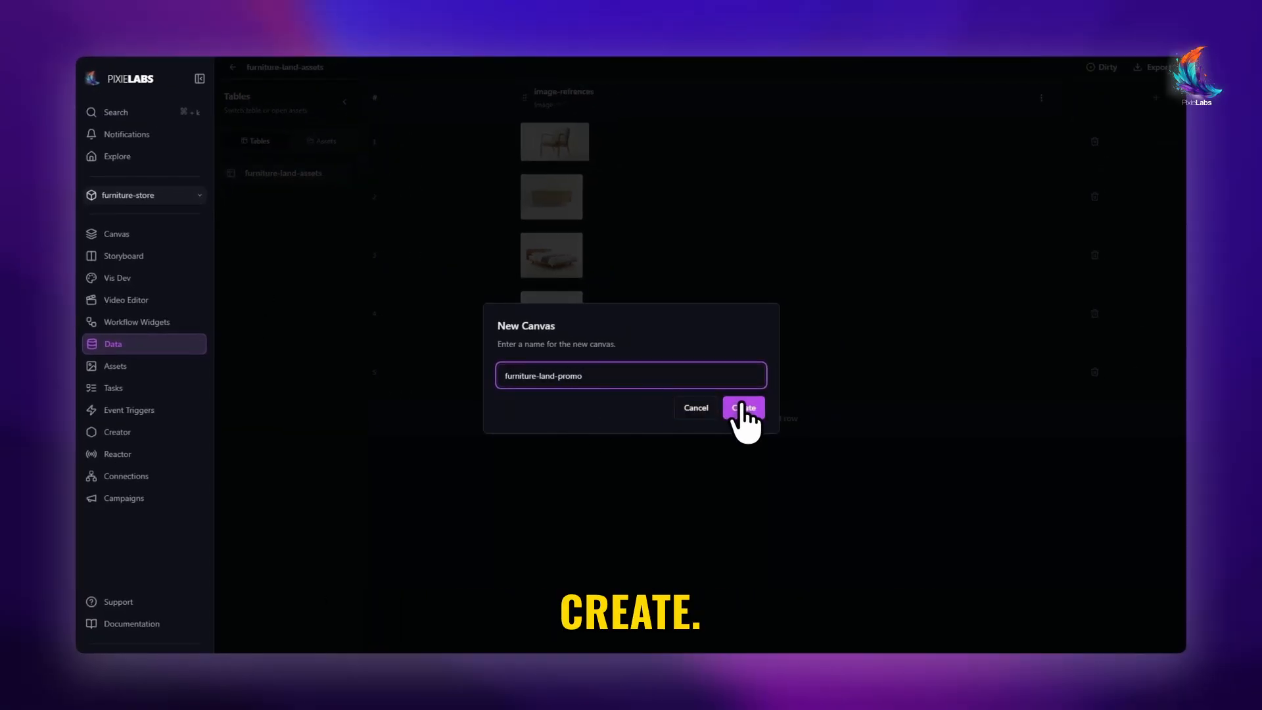
pyautogui.click(743, 408)
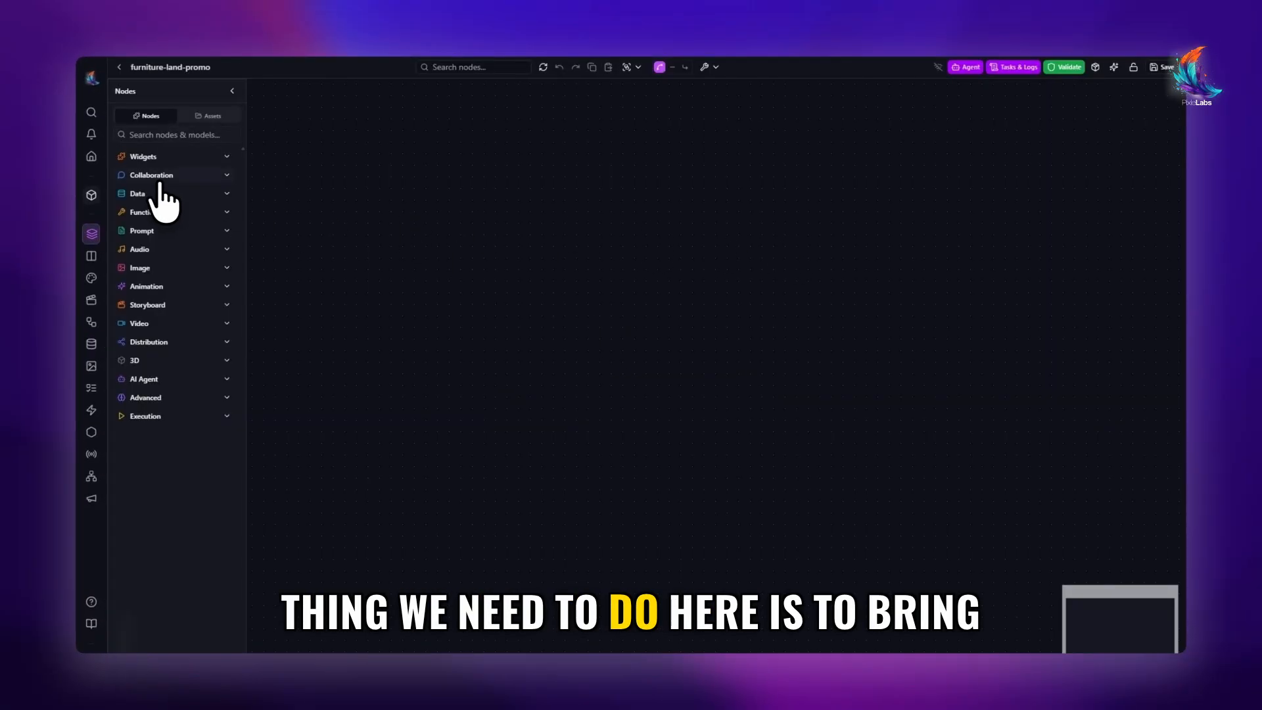
# Place a Data Table Class node from the Data nodes on the empty canvas
pyautogui.click(159, 193)
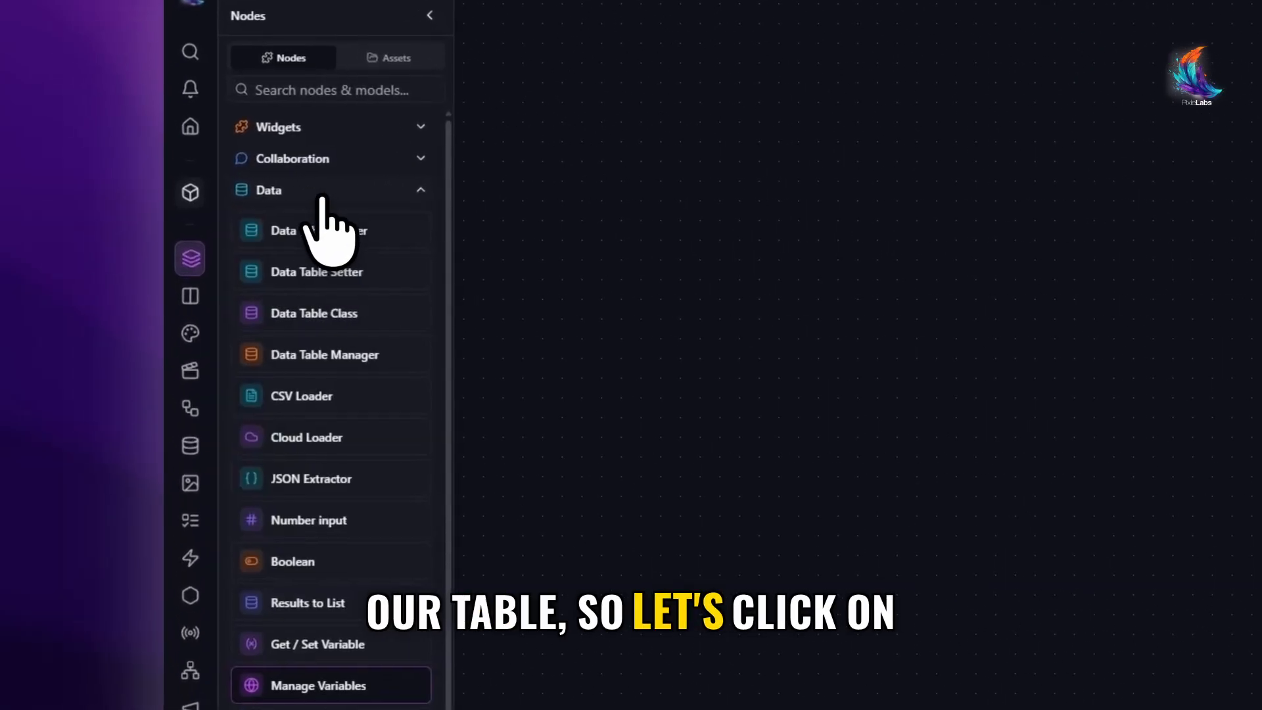
pyautogui.click(287, 306)
pyautogui.moveTo(322, 304); pyautogui.dragTo(959, 287)
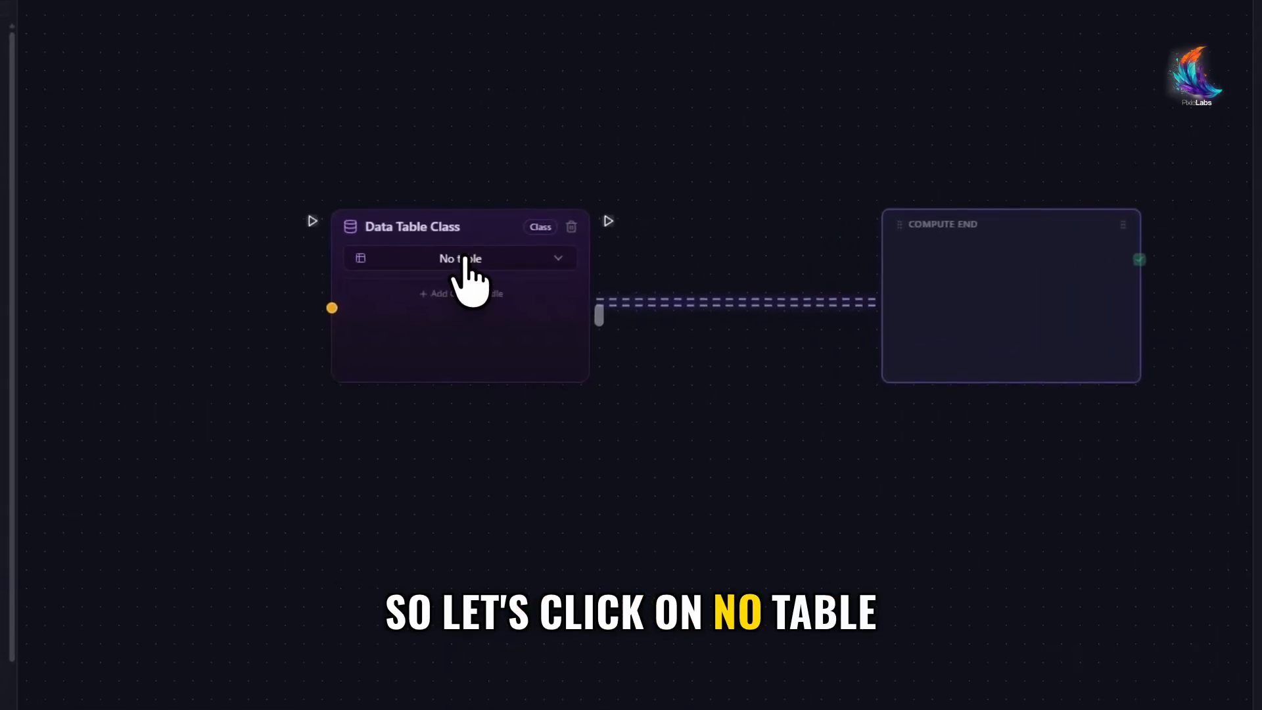
# Configure the Data Table Class node to use the furniture-land-assets table, with Dirty rows only off and rows set to Parallel
pyautogui.click(534, 295)
pyautogui.click(406, 322)
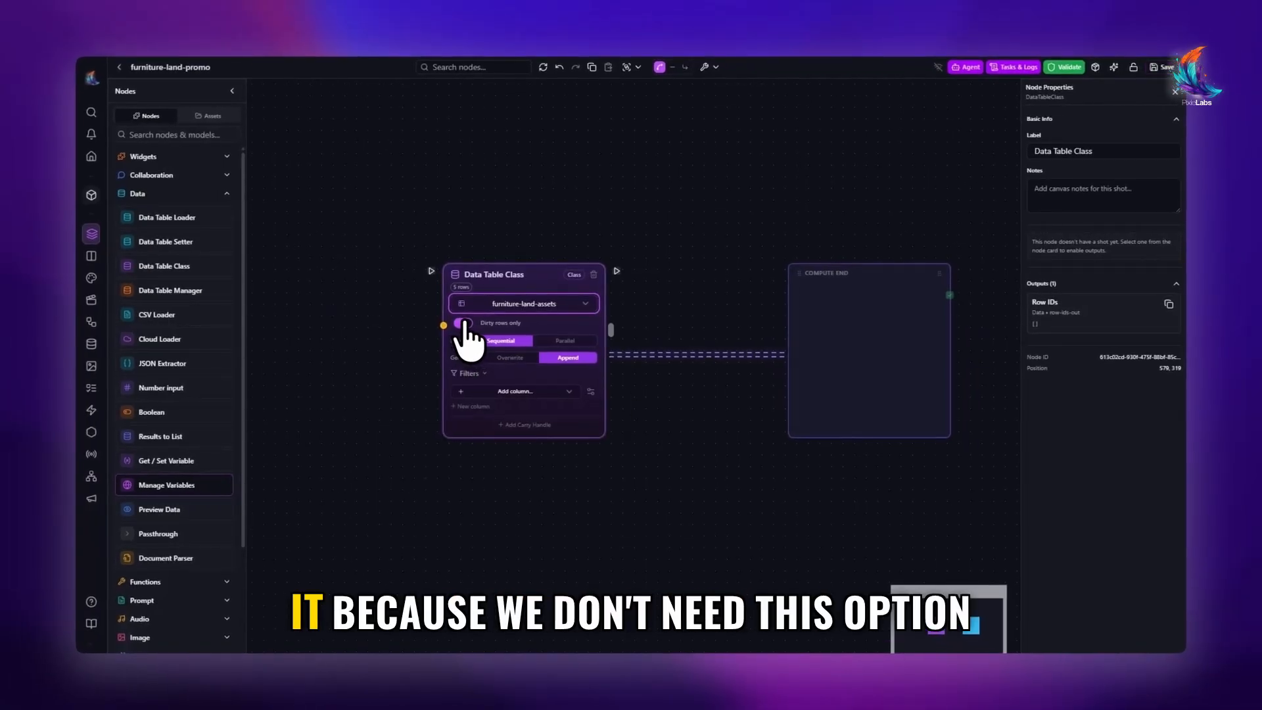
pyautogui.click(477, 319)
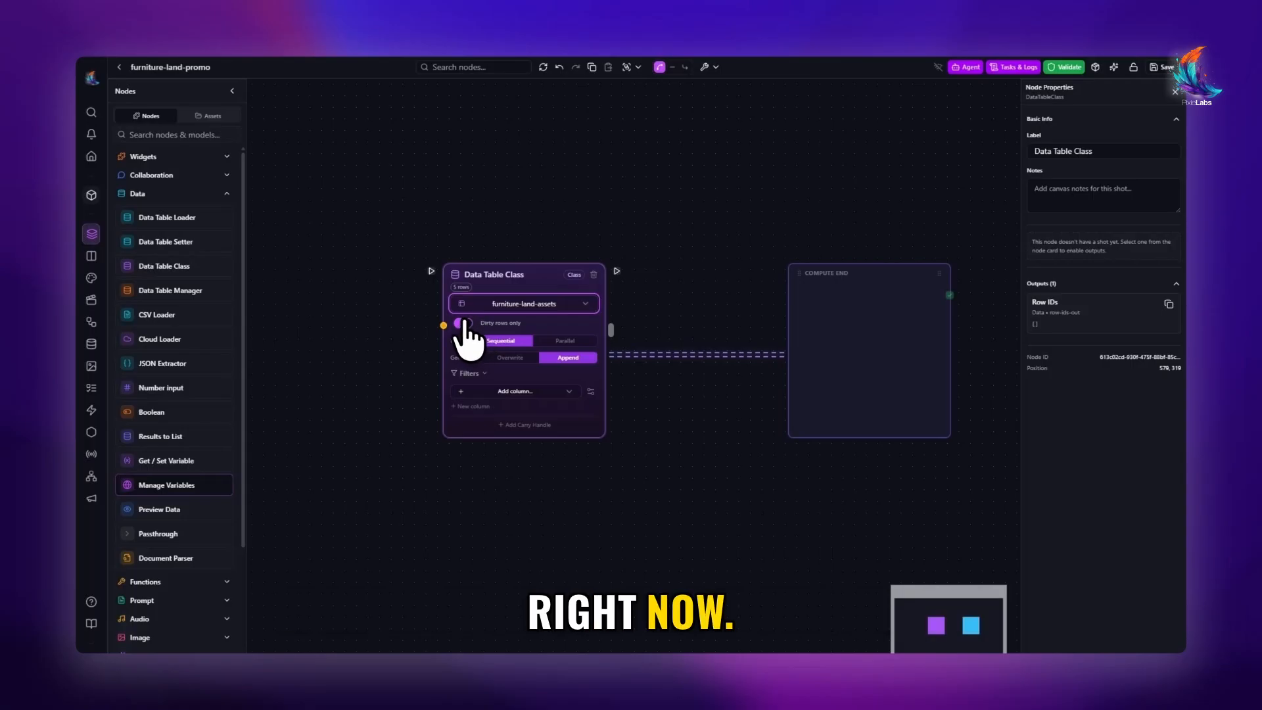
pyautogui.click(576, 329)
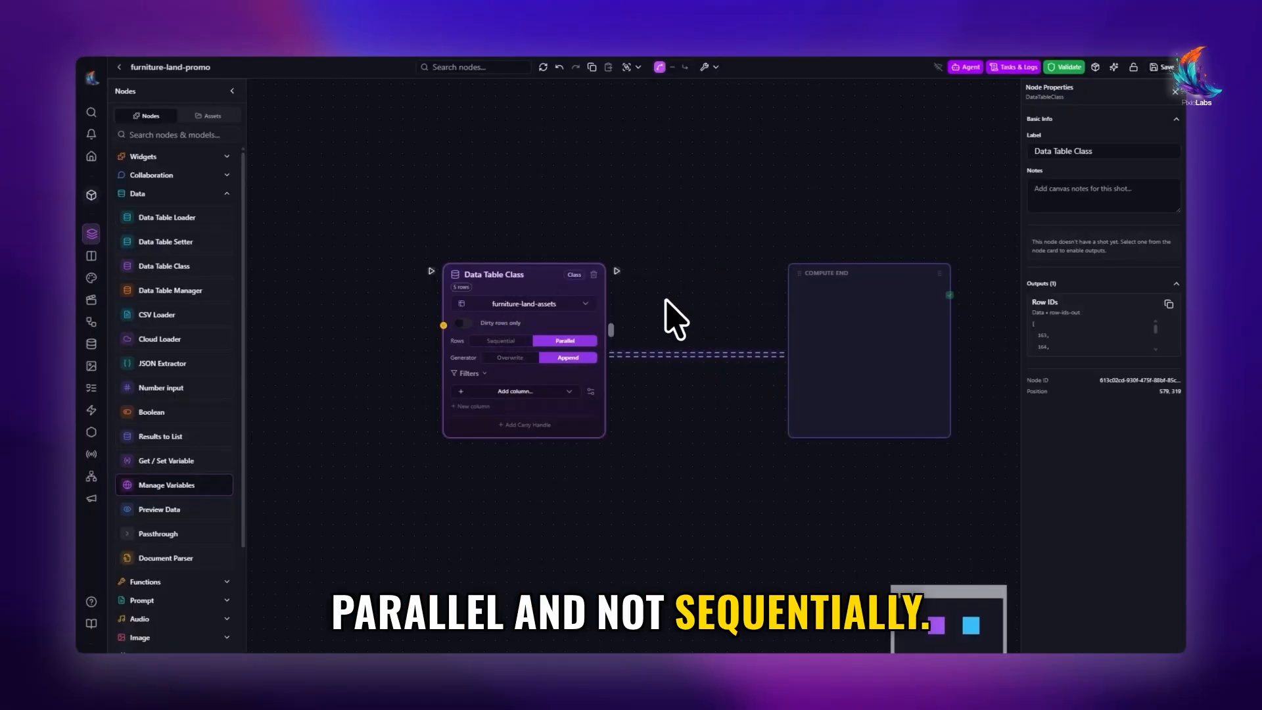
# Add the source image-refrences column to the Data Table Class node and create a computed Image column named generated-images
pyautogui.click(524, 392)
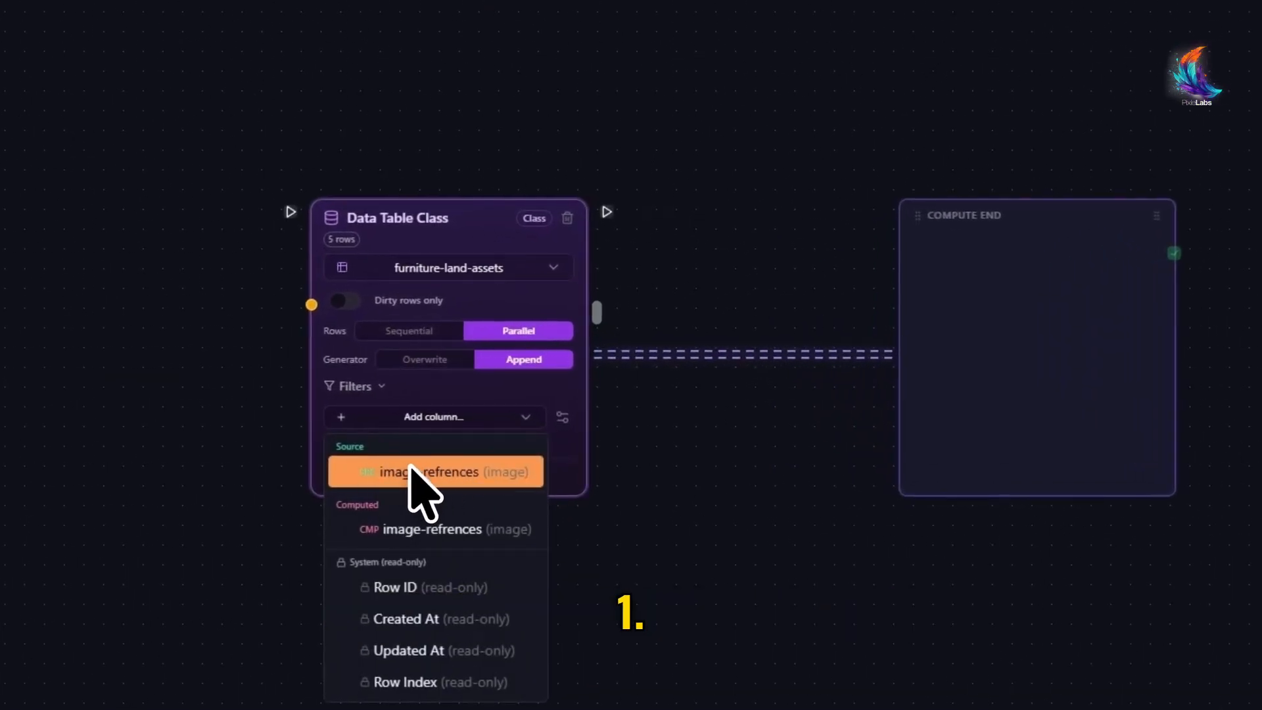
pyautogui.click(409, 468)
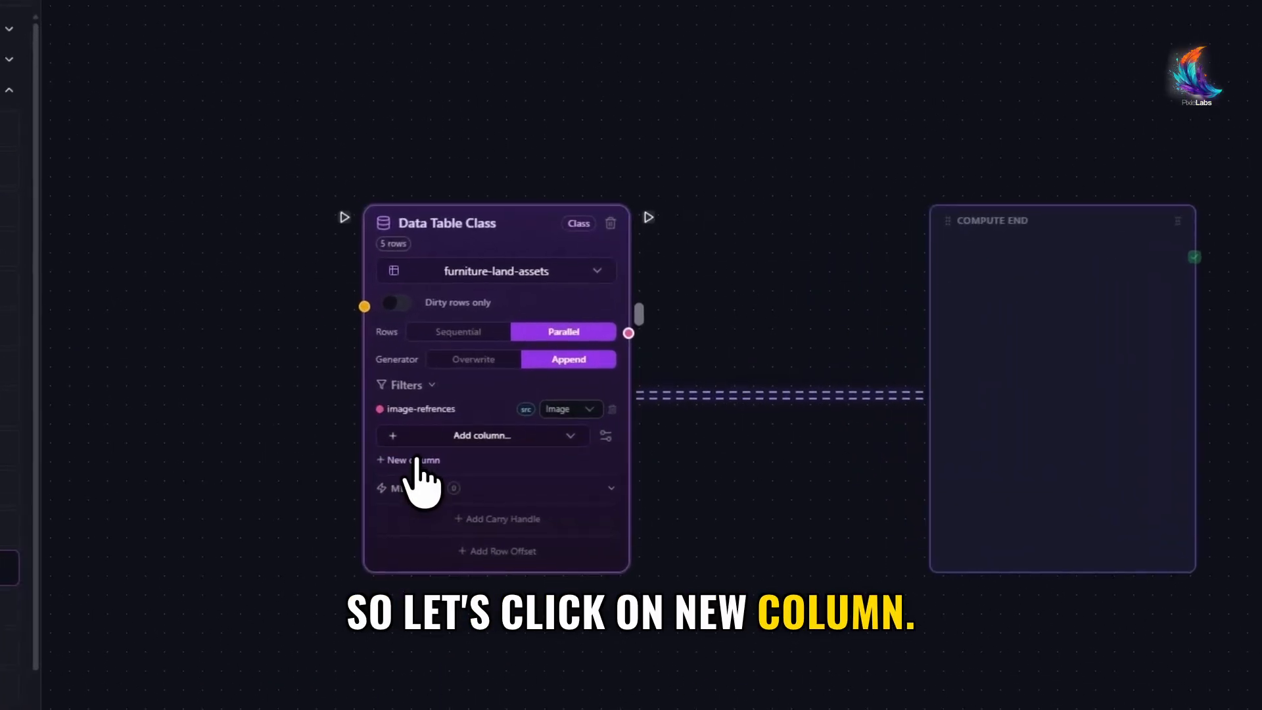
pyautogui.click(469, 419)
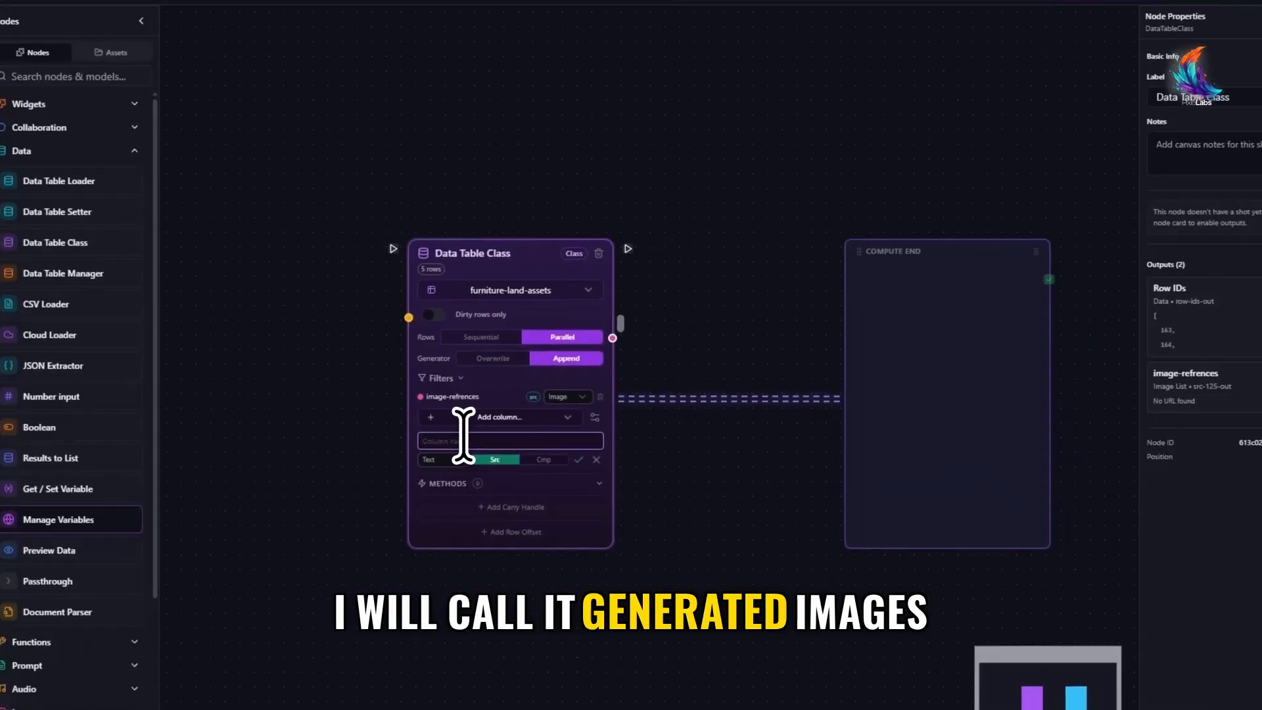
pyautogui.write('generated-images')
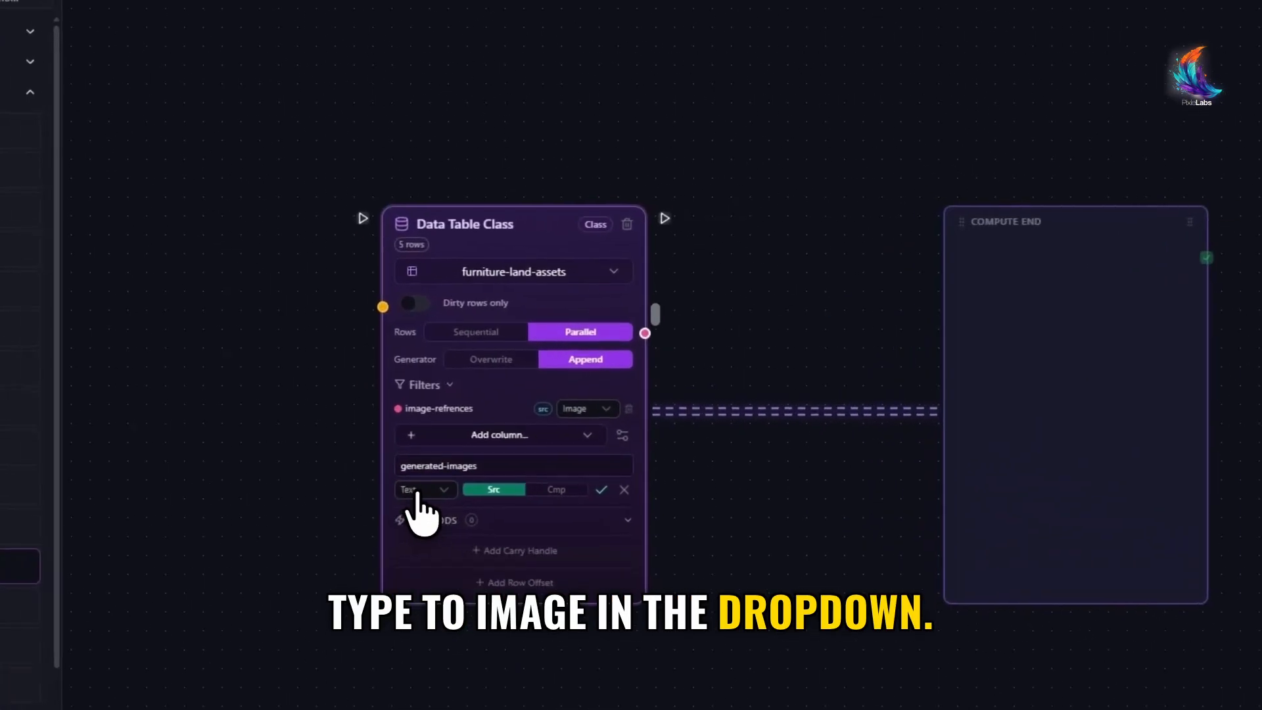
pyautogui.click(467, 438)
pyautogui.click(489, 535)
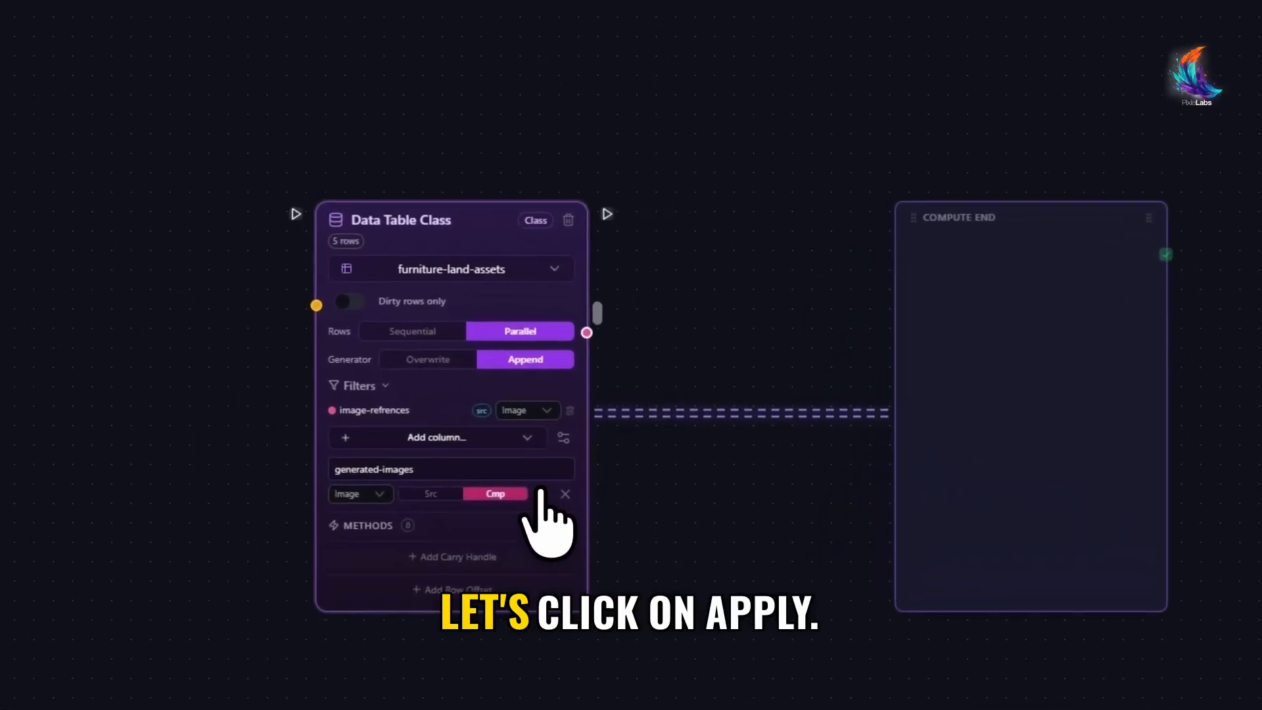
pyautogui.click(577, 437)
# Add a Text input node to the canvas and place it below the Data Table Class node
pyautogui.rightClick(435, 196)
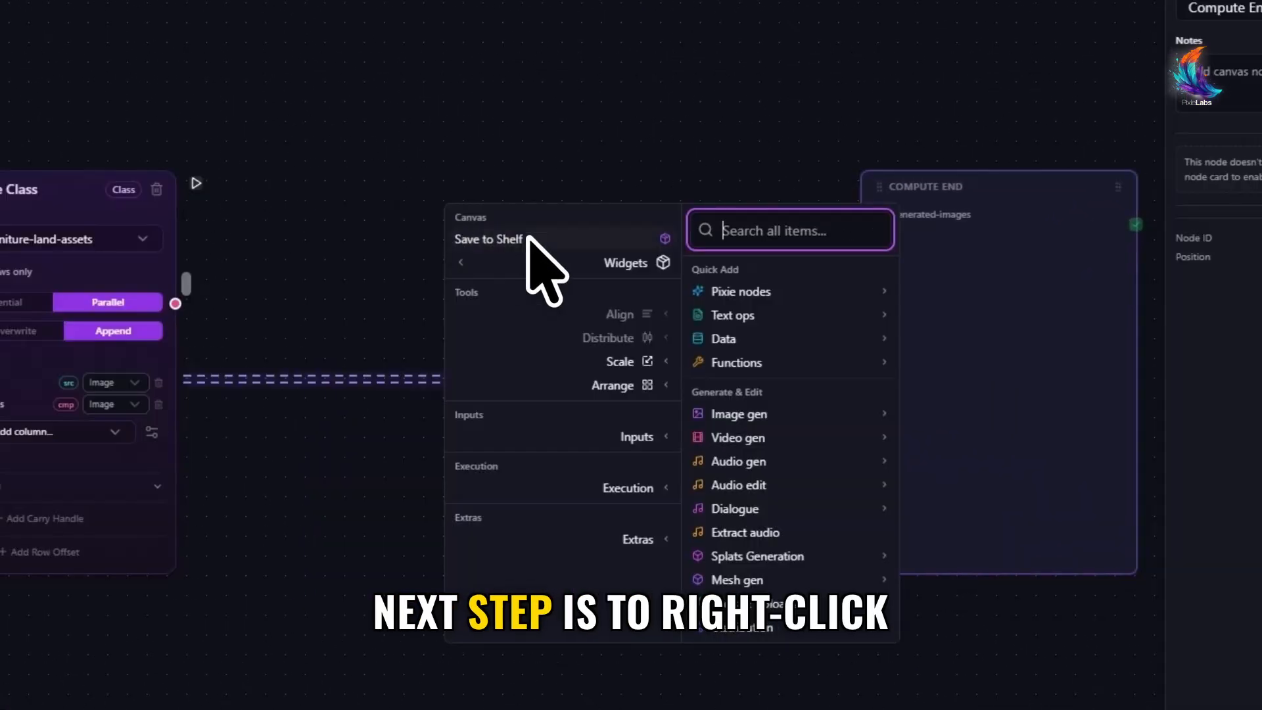
pyautogui.moveTo(749, 314)
pyautogui.click(964, 316)
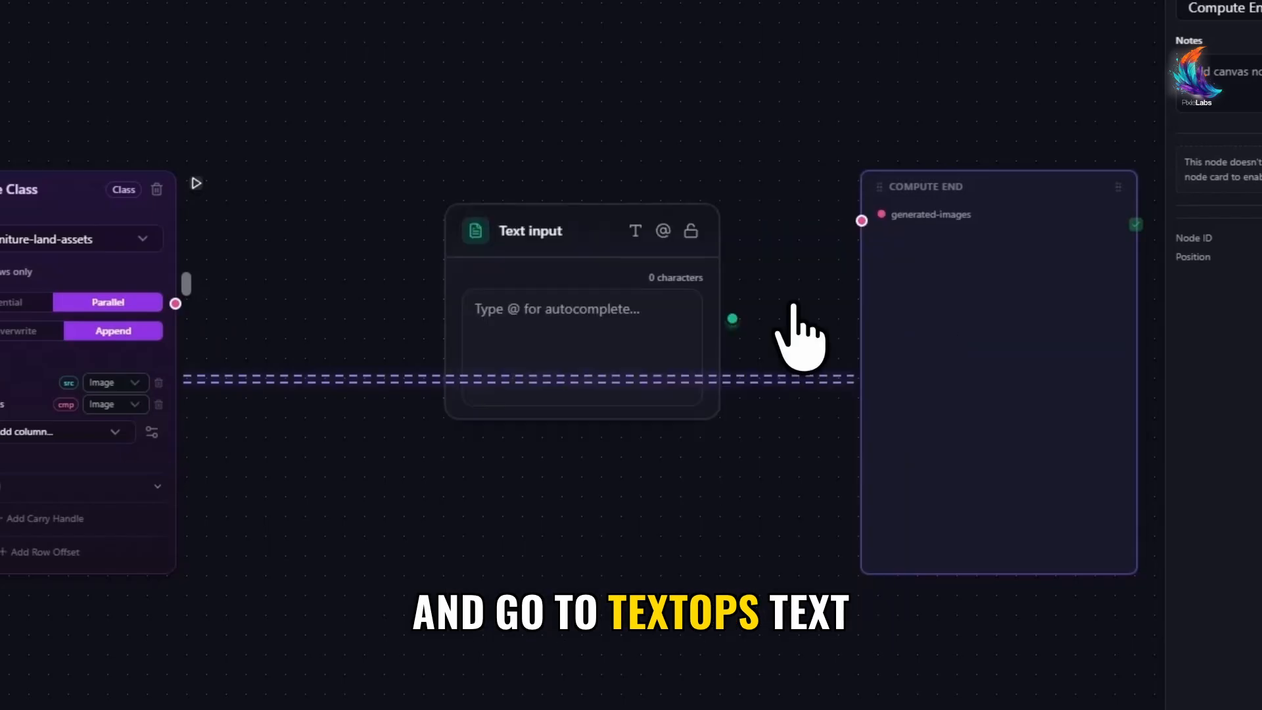
pyautogui.moveTo(550, 247); pyautogui.dragTo(3, 644)
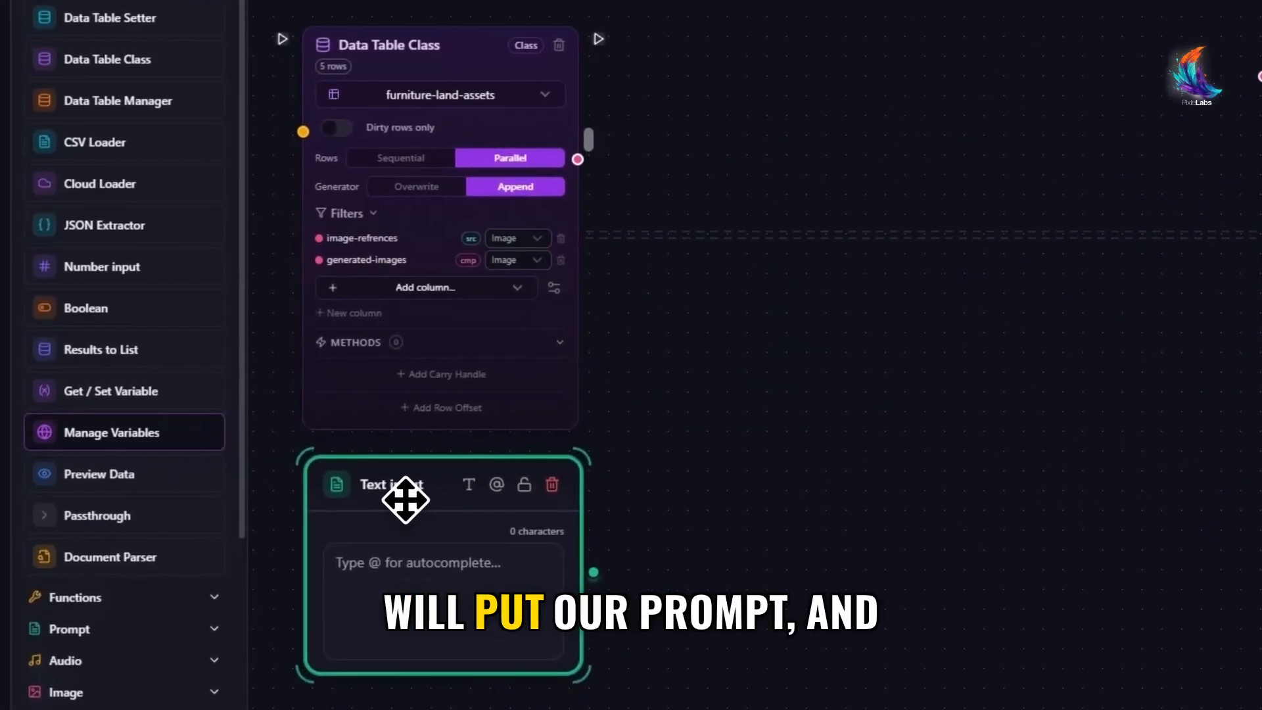
# Add a Nano Banana Pro image generation node between the Data Table Class node and the Compute End block
pyautogui.rightClick(762, 111)
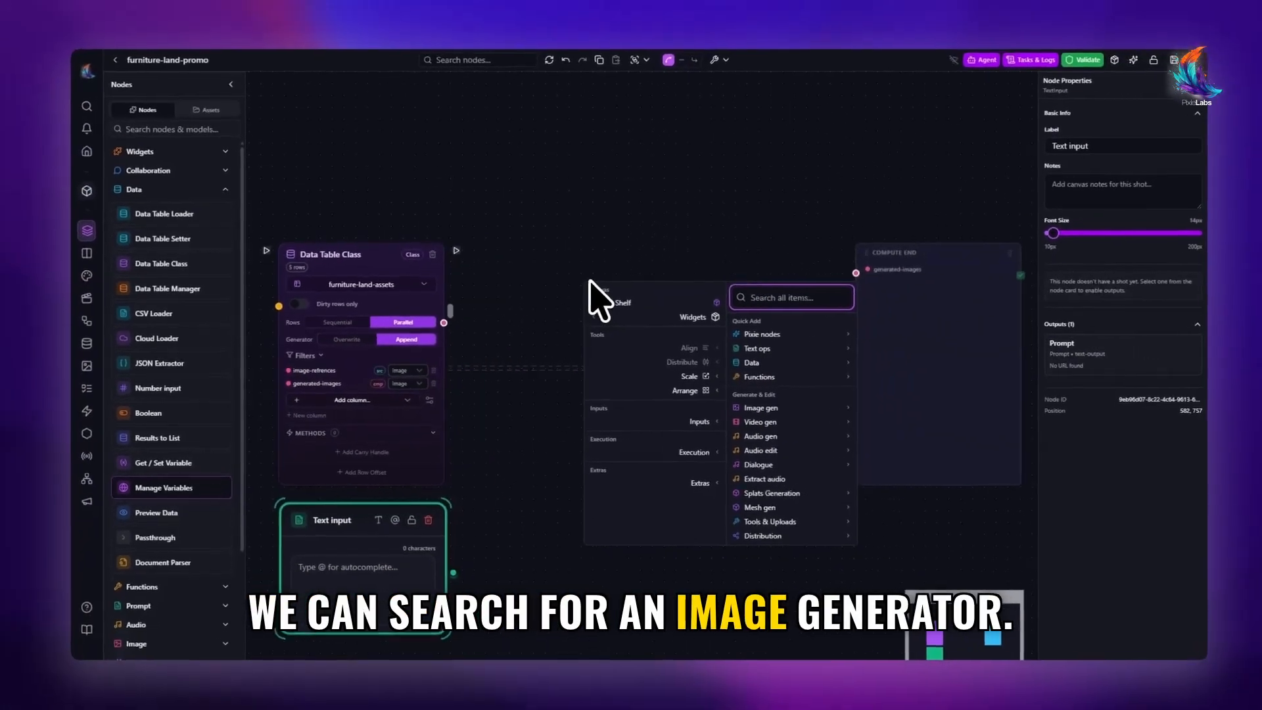
pyautogui.write('nano')
pyautogui.moveTo(673, 319)
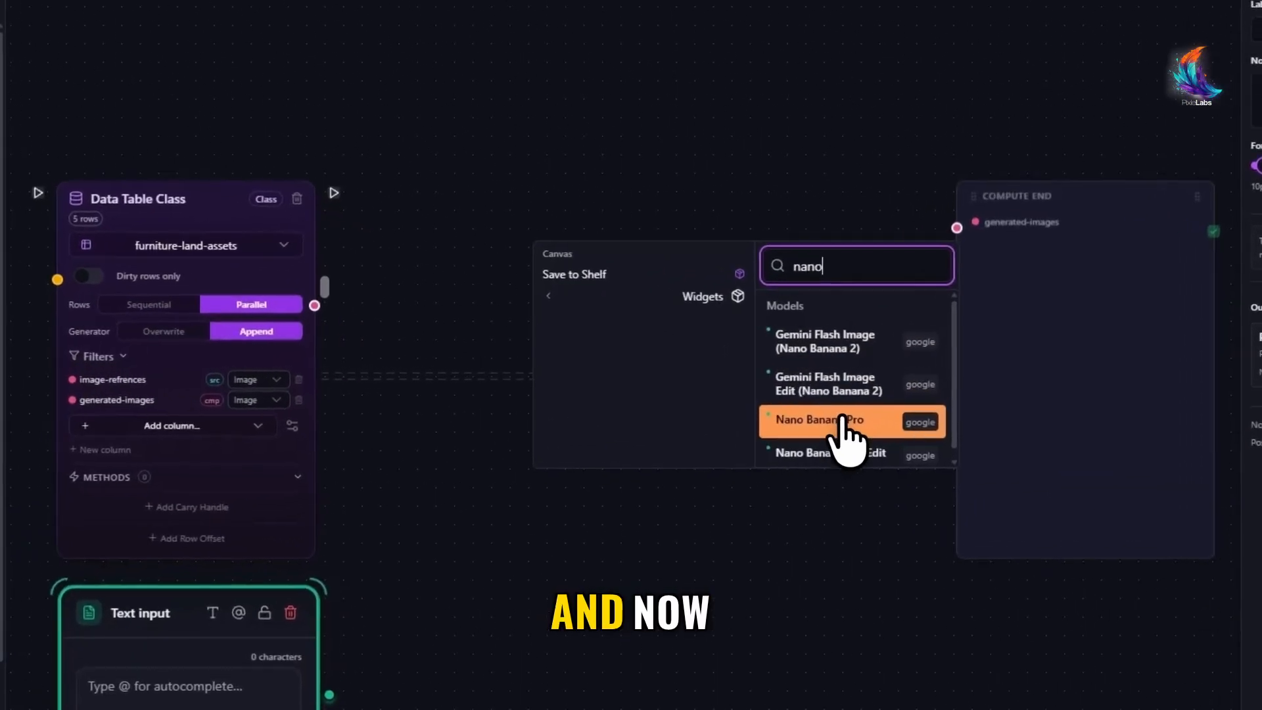
pyautogui.click(842, 420)
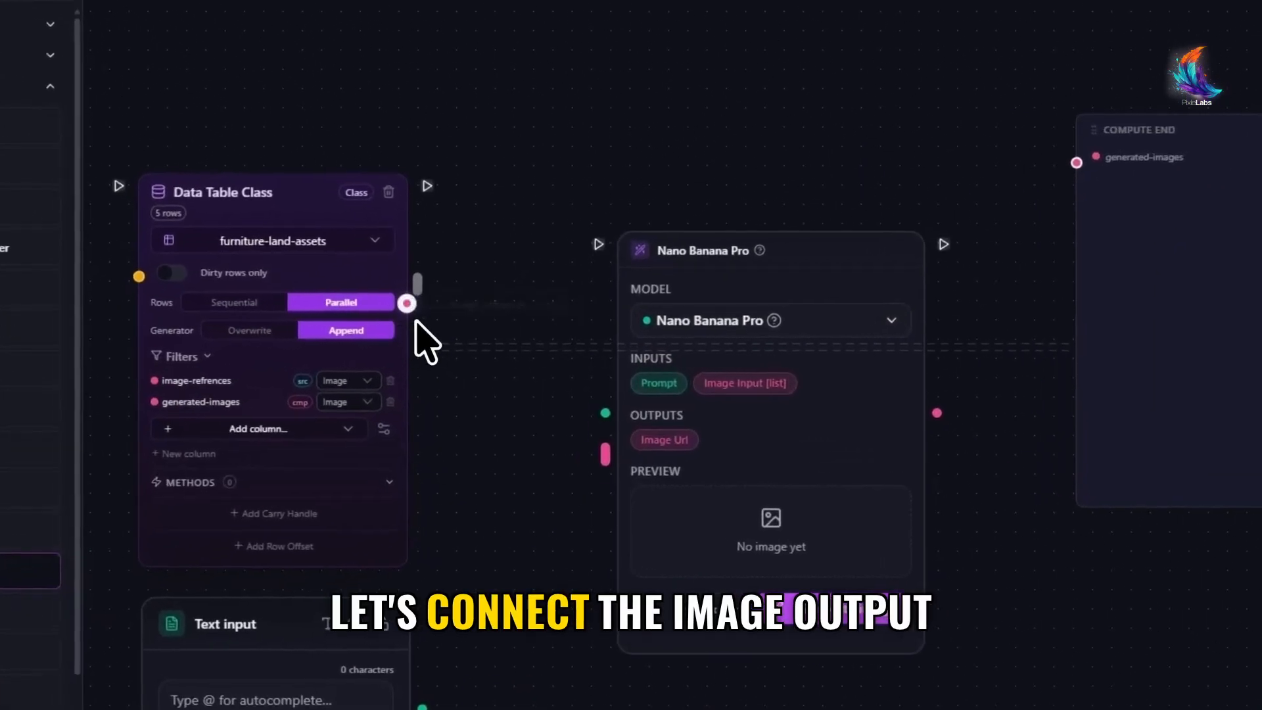
# Connect the data table's image output to Nano Banana Pro's image input, and the Text input's output to its prompt input
pyautogui.moveTo(440, 323); pyautogui.dragTo(552, 413)
pyautogui.moveTo(587, 453); pyautogui.dragTo(594, 455)
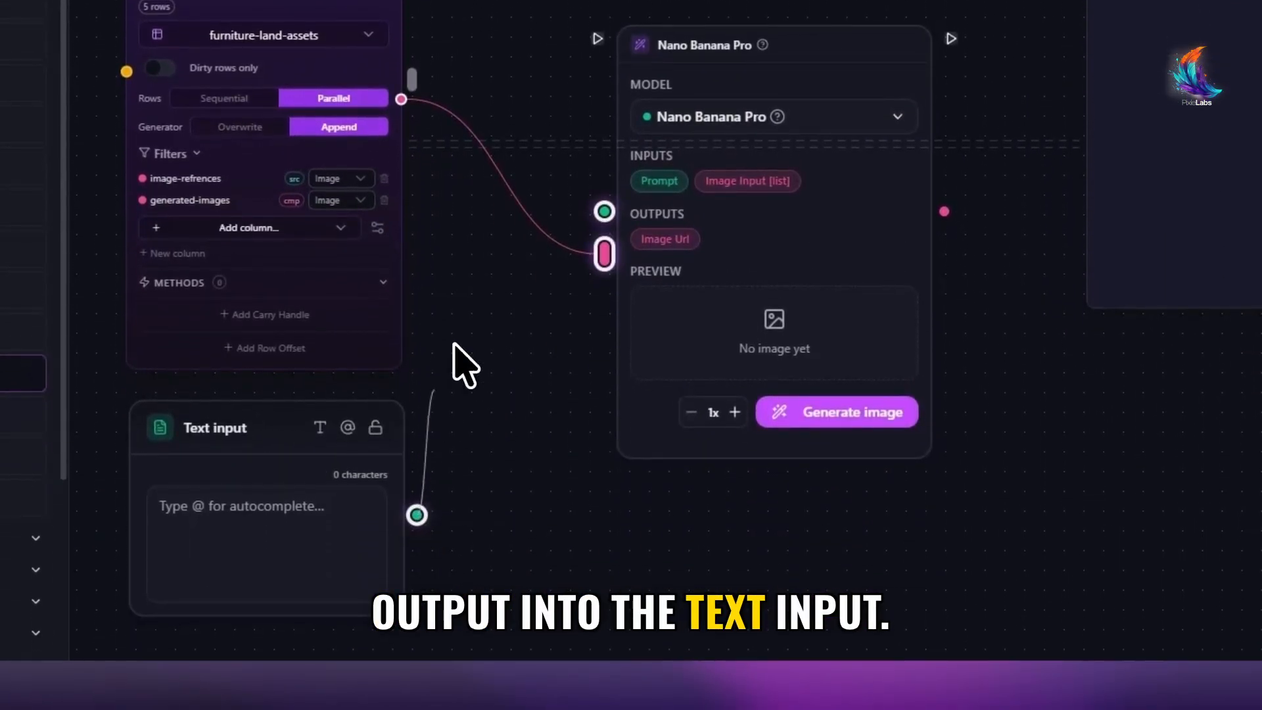
pyautogui.moveTo(602, 223); pyautogui.dragTo(603, 215)
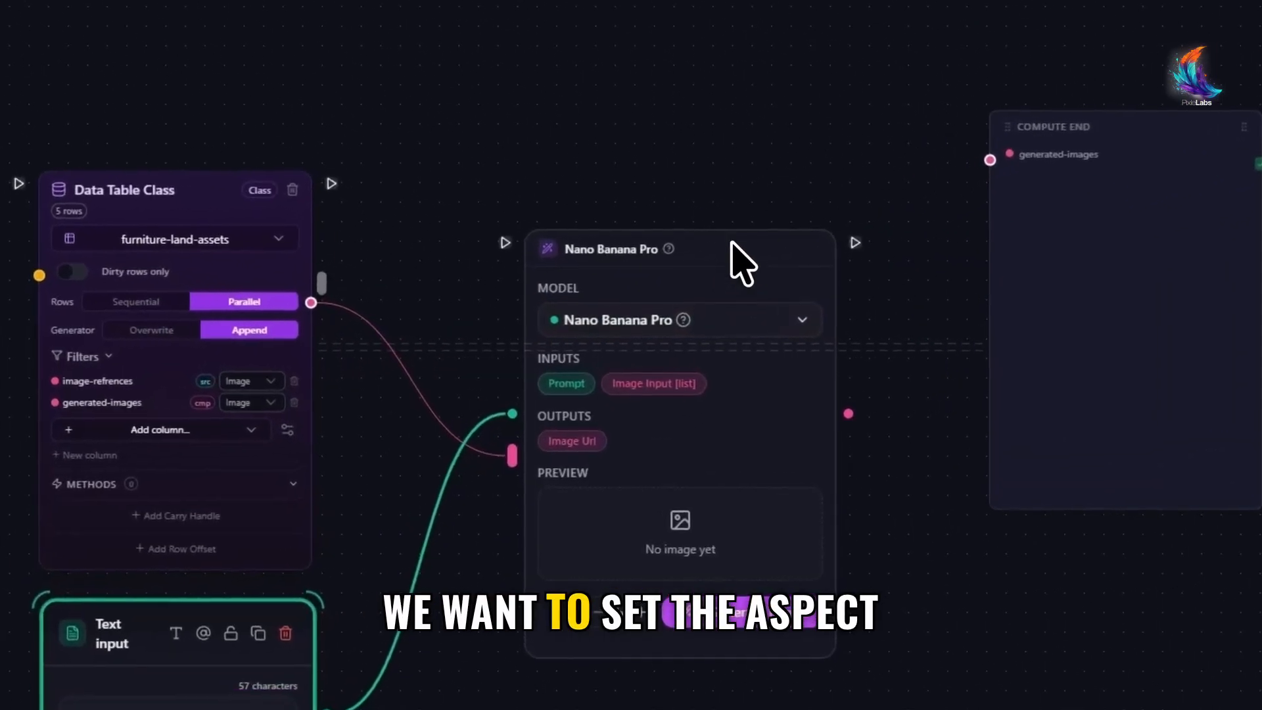
# Set the aspect ratio of the Nano Banana Pro node to 16:9
pyautogui.click(678, 289)
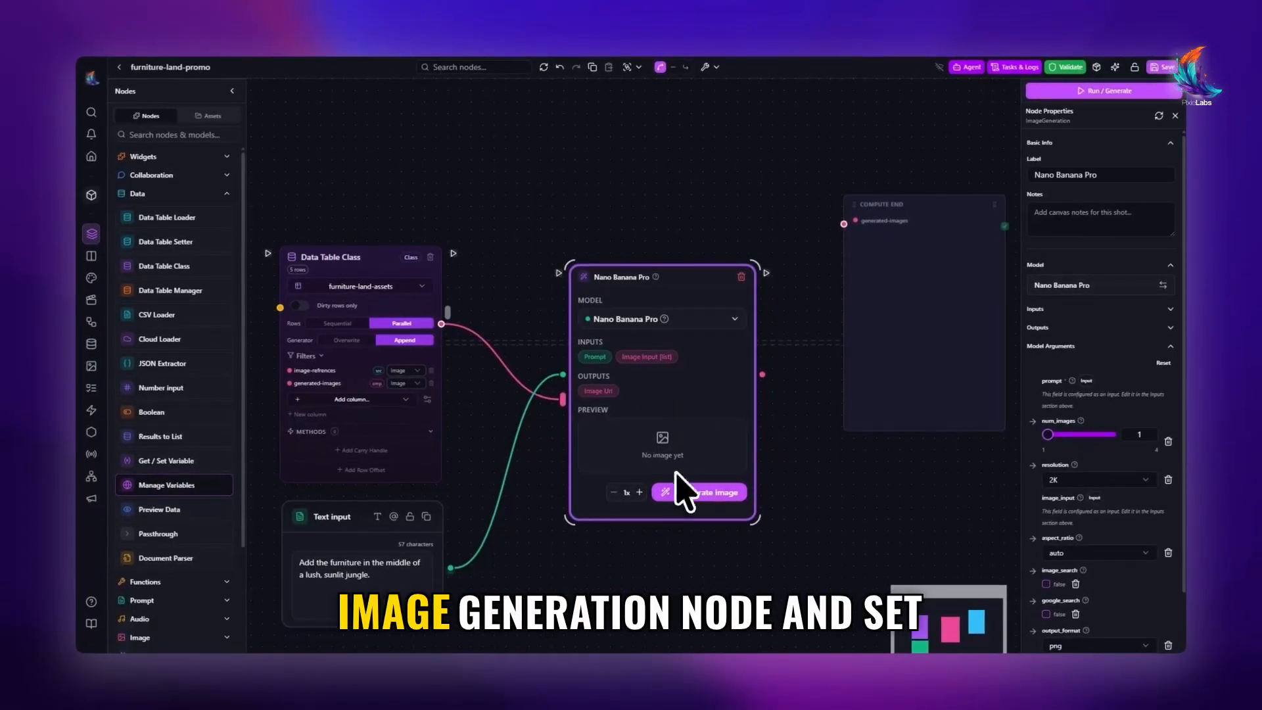
pyautogui.scroll(-2, 1069, 549)
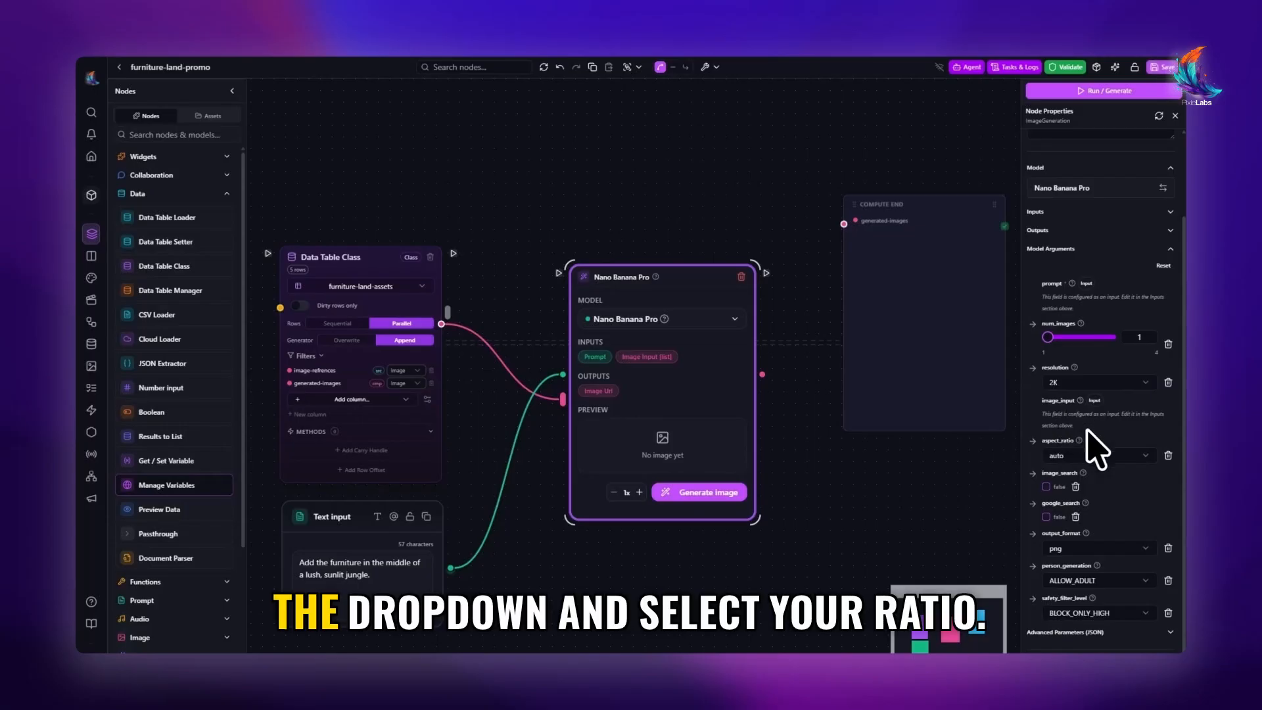
pyautogui.click(1072, 457)
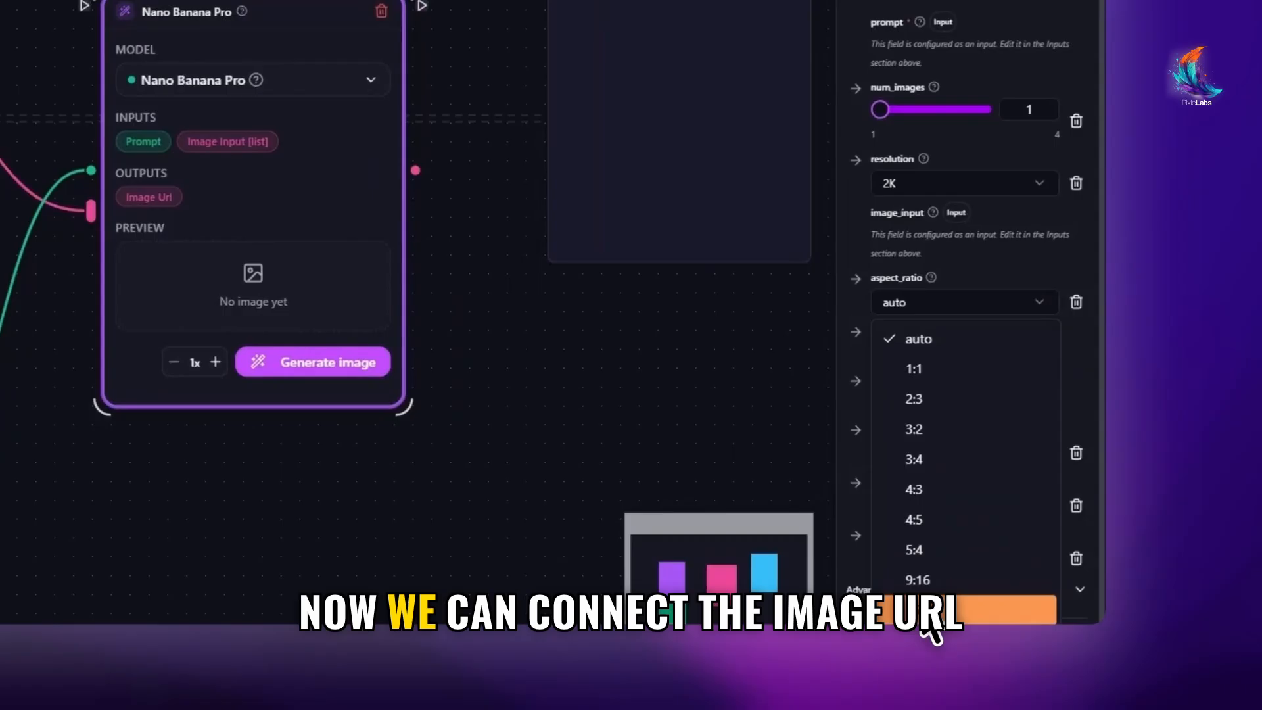
pyautogui.click(1070, 644)
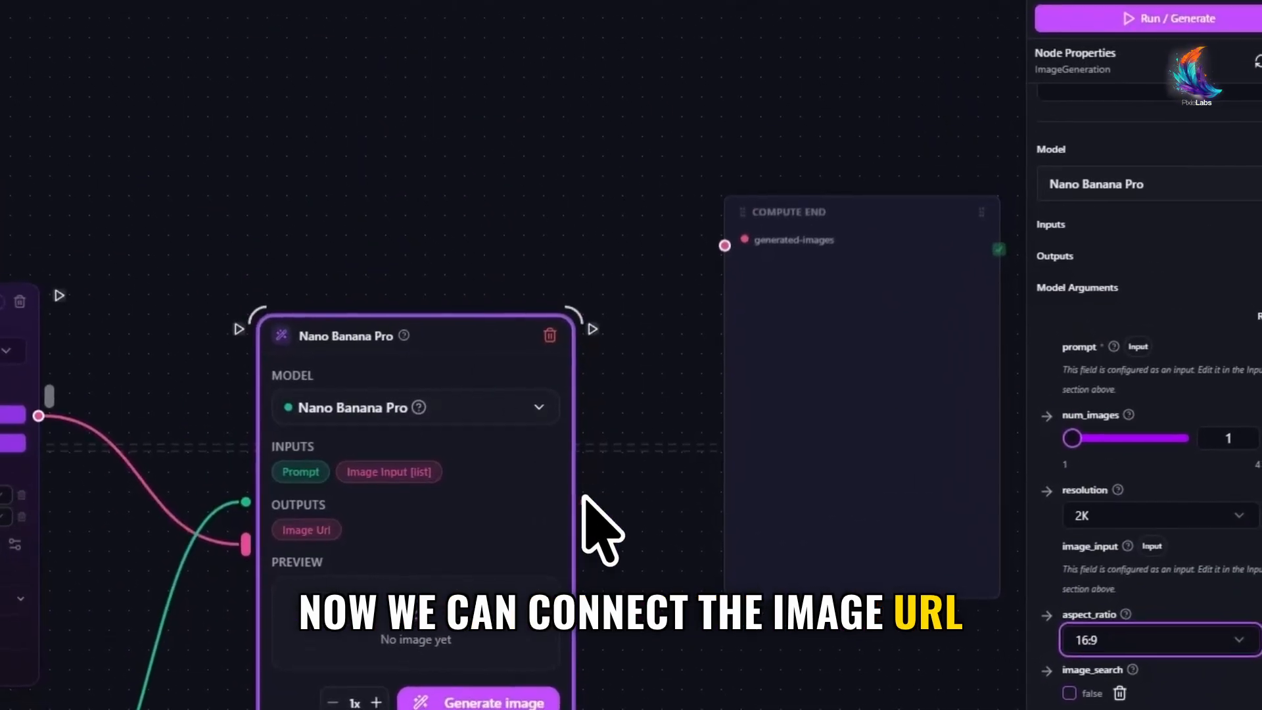
# Connect Nano Banana Pro's Image Url output to the generated-images input of the Compute End block
pyautogui.moveTo(587, 504); pyautogui.dragTo(612, 418)
pyautogui.moveTo(687, 286); pyautogui.dragTo(725, 247)
pyautogui.click(747, 282)
pyautogui.moveTo(839, 239); pyautogui.dragTo(868, 355)
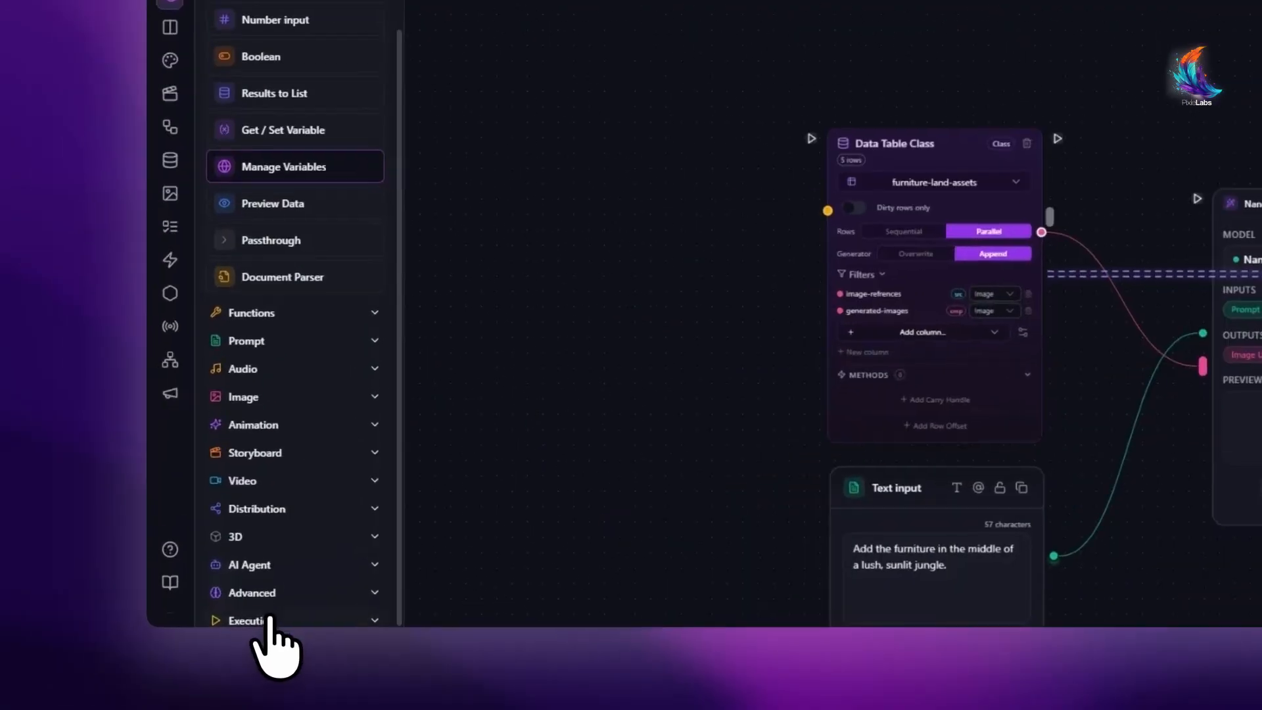
# Add an Execution node before the Data Table Class node and chain the execution flow from it through the table to Nano Banana Pro
pyautogui.scroll(-5, 314, 490)
pyautogui.click(281, 360)
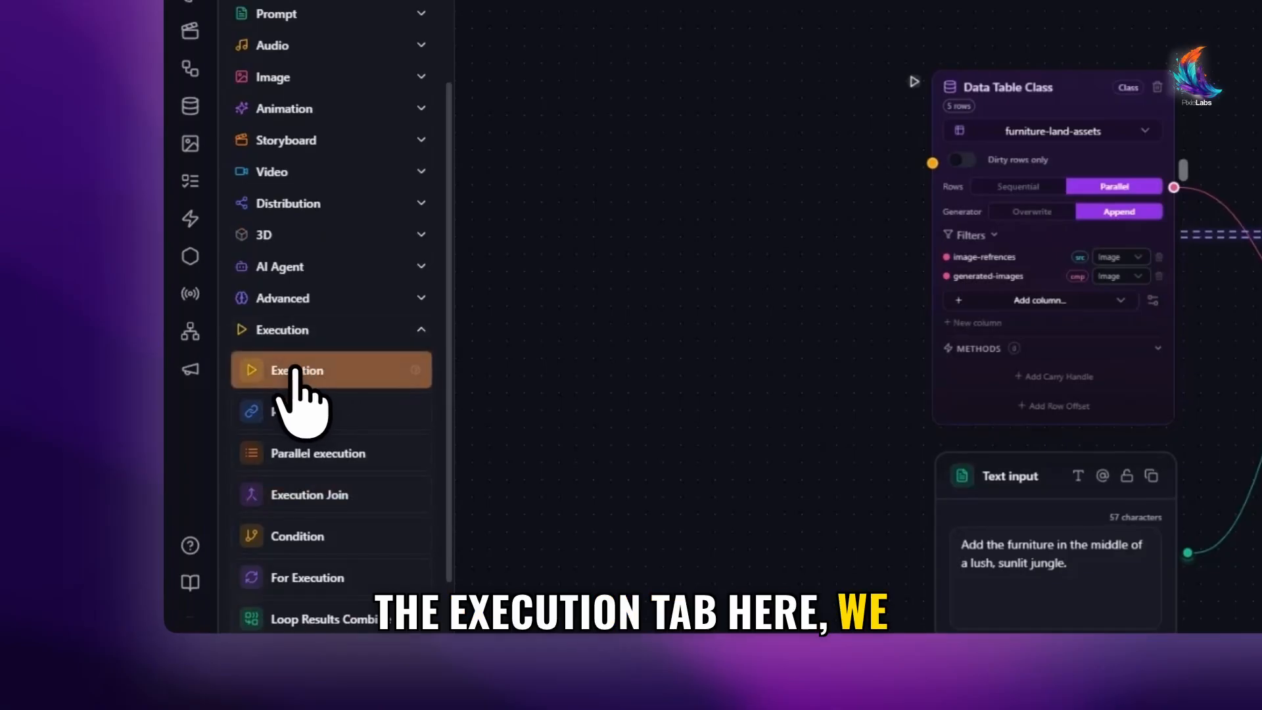
pyautogui.moveTo(294, 371); pyautogui.dragTo(664, 214)
pyautogui.moveTo(826, 209); pyautogui.dragTo(914, 345)
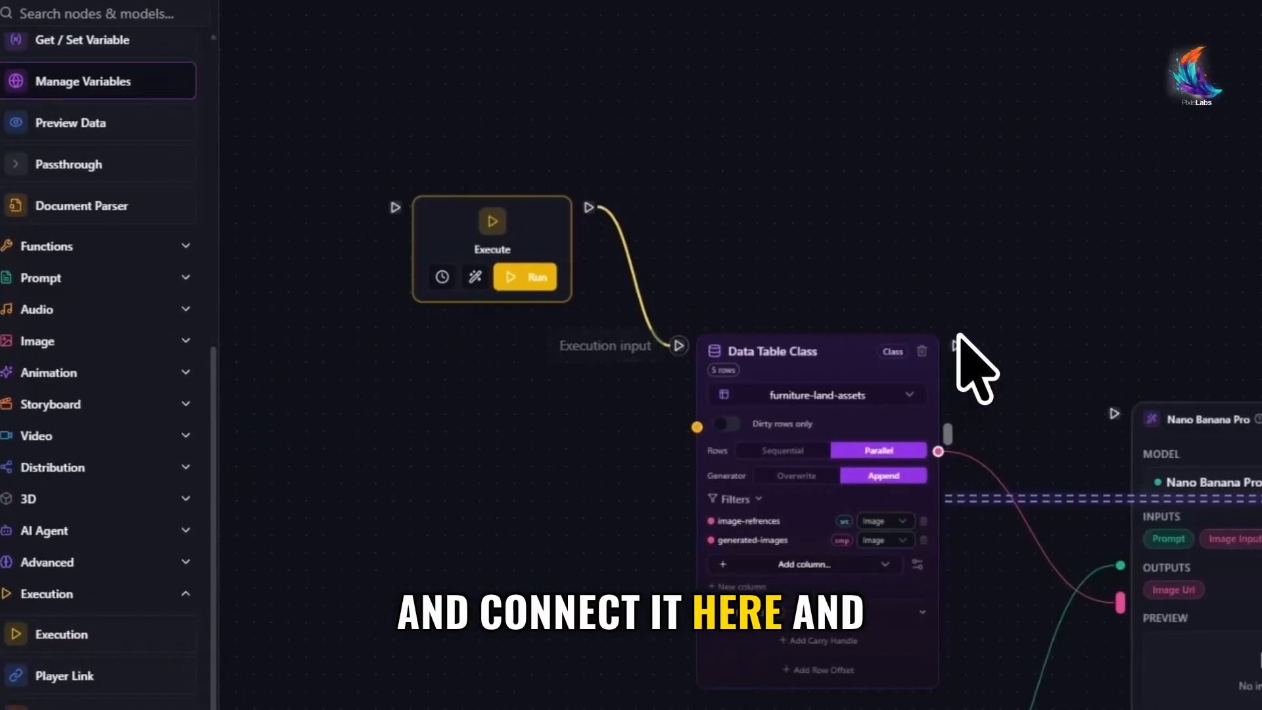
pyautogui.moveTo(1191, 345); pyautogui.dragTo(1014, 417)
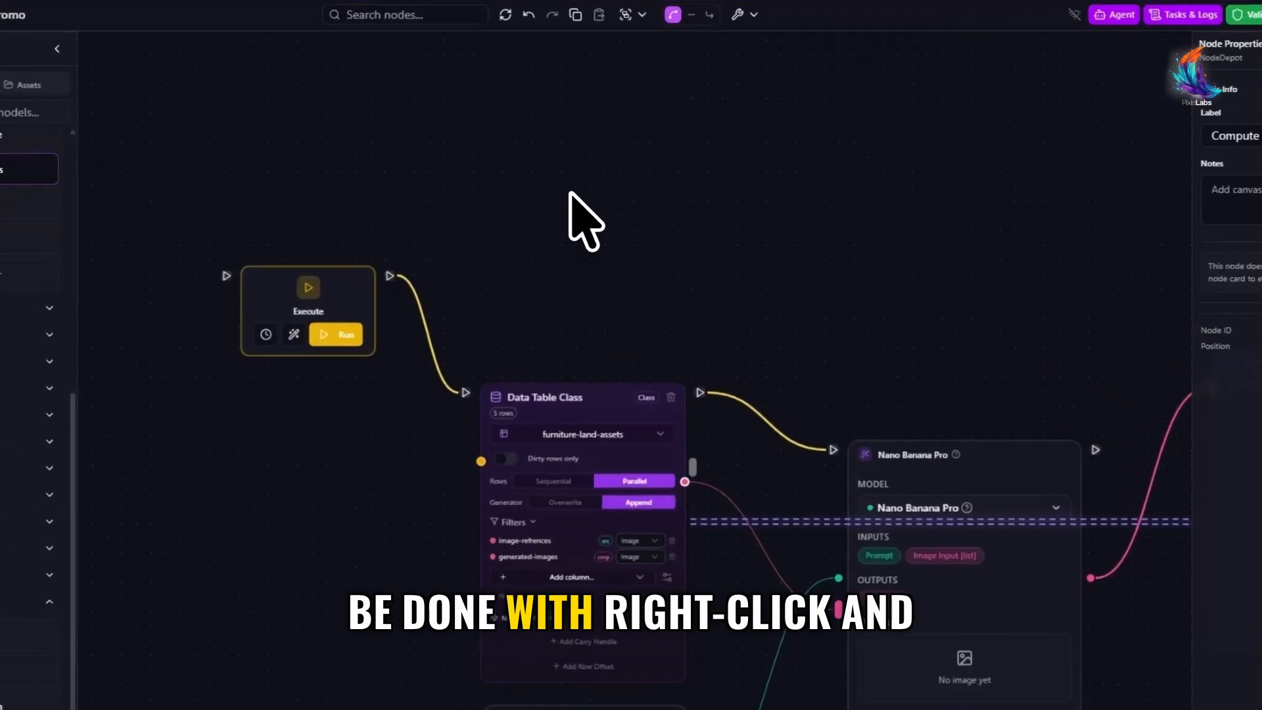
pyautogui.rightClick(587, 203)
pyautogui.moveTo(756, 272)
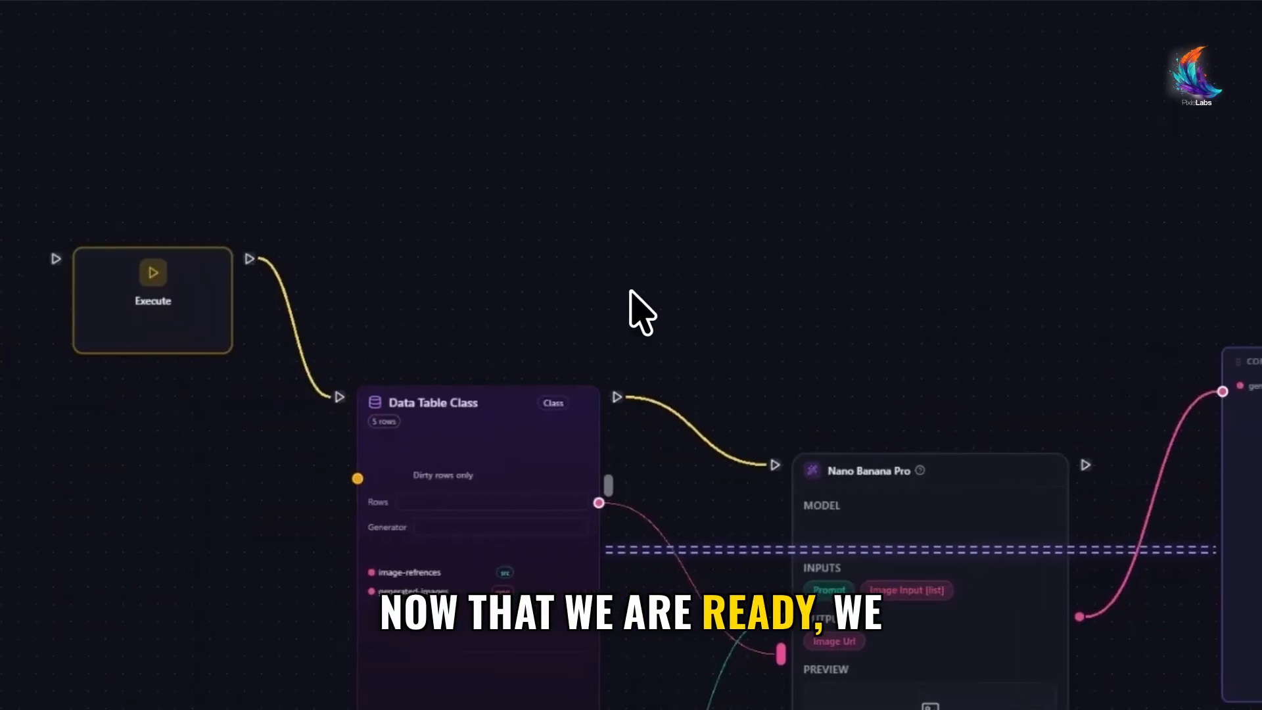
# Move the Execute node level with the Data Table Class node, run it and confirm the batch execution
pyautogui.moveTo(171, 281); pyautogui.dragTo(207, 459)
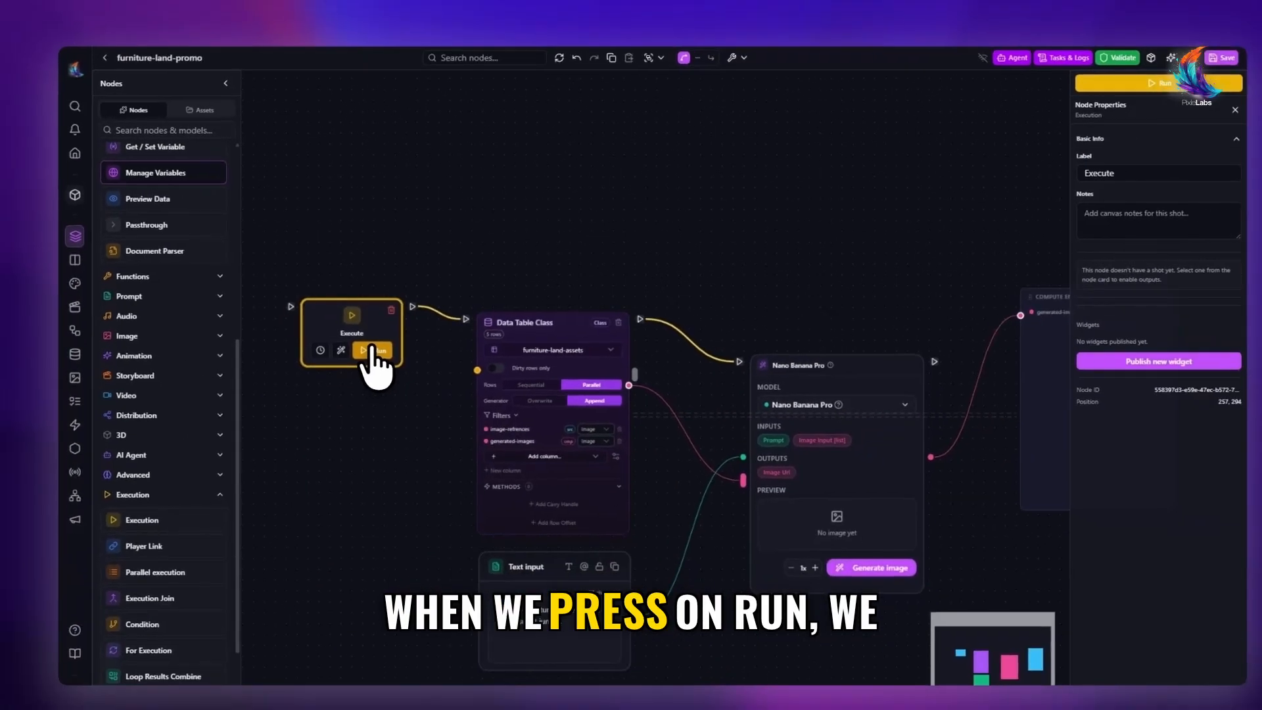
pyautogui.click(420, 447)
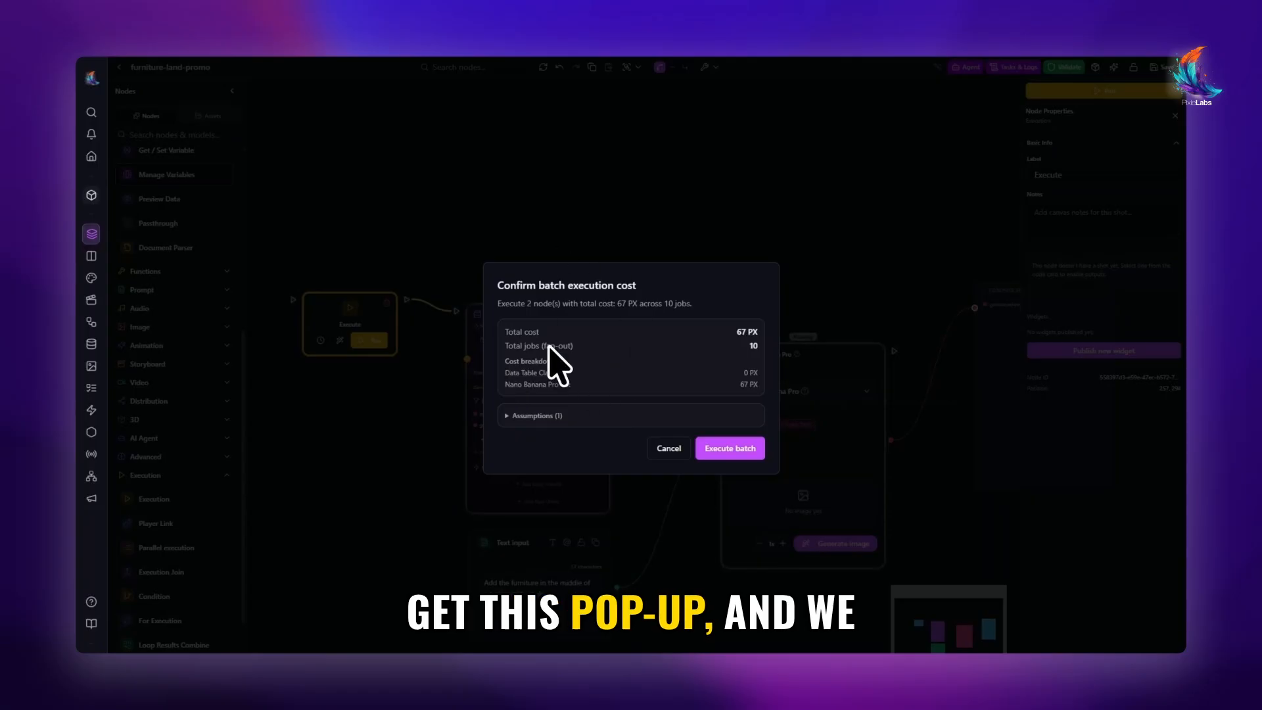
pyautogui.click(735, 450)
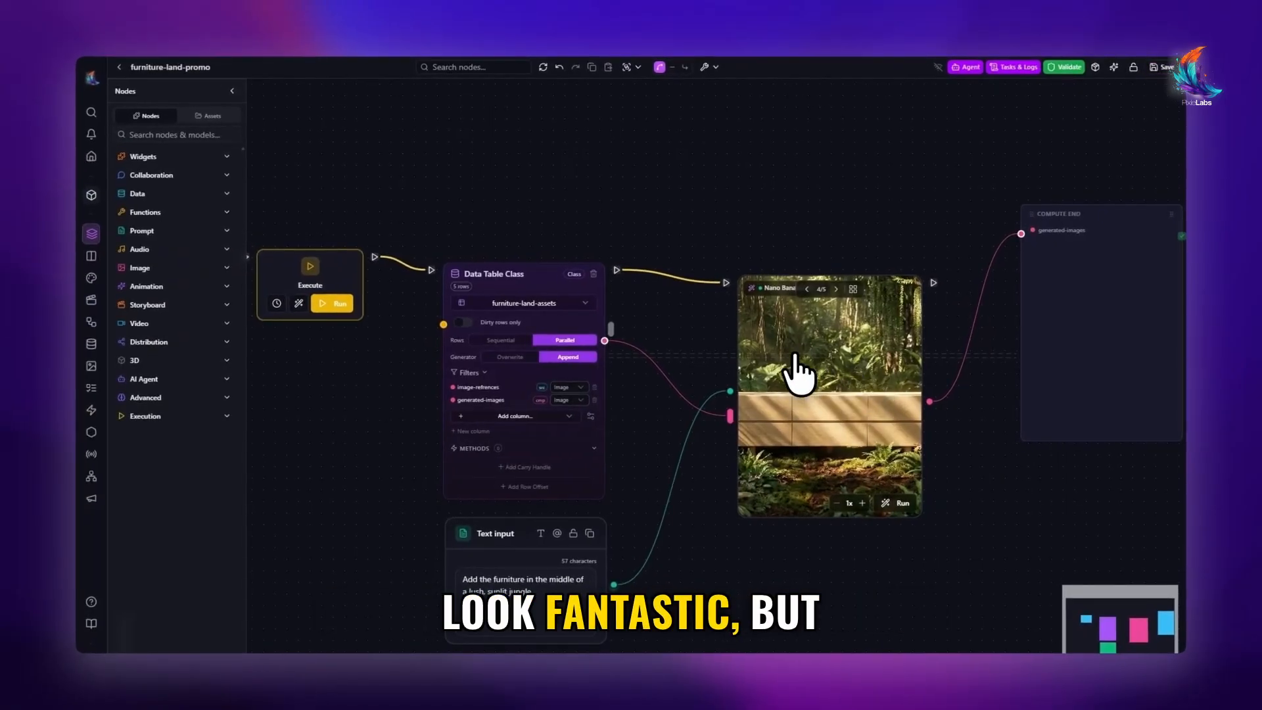
# Move the Nano Banana Pro node closer to the data table and scale it to match its media
pyautogui.click(853, 358)
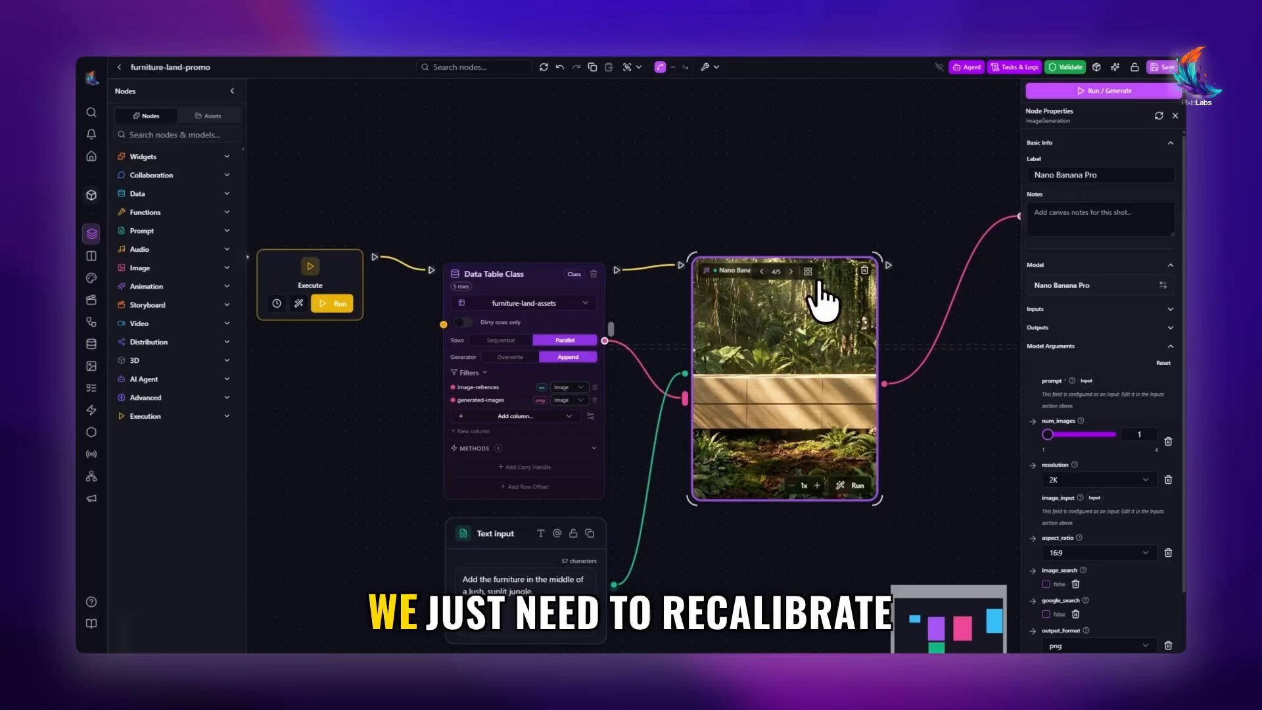
pyautogui.rightClick(778, 322)
pyautogui.moveTo(848, 537)
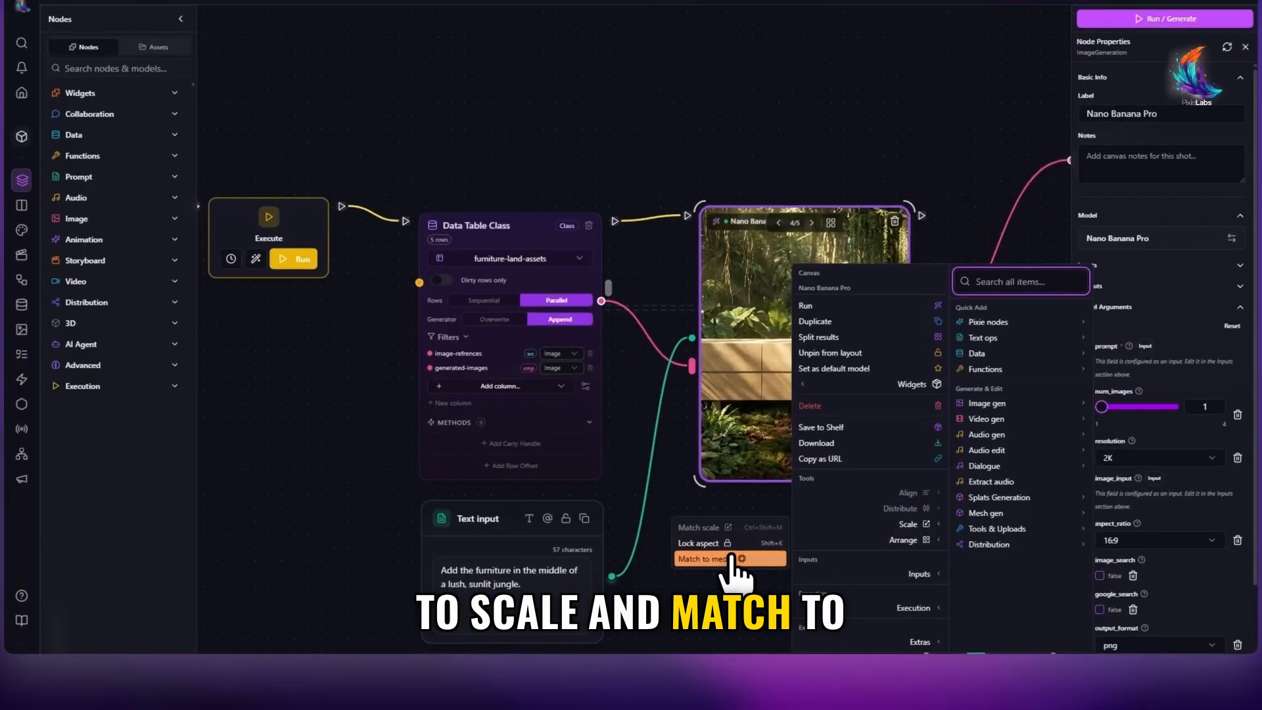
pyautogui.click(722, 569)
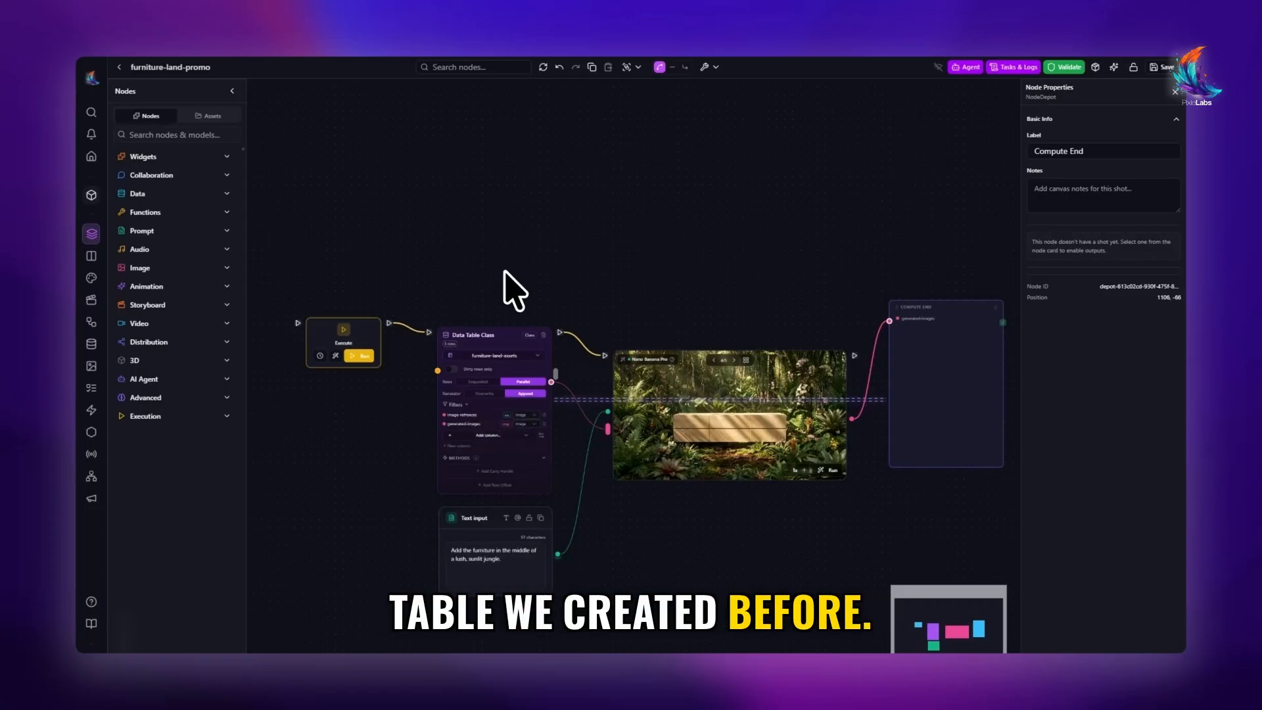
# Open the project's data section to check the generated images in the table
pyautogui.moveTo(107, 332)
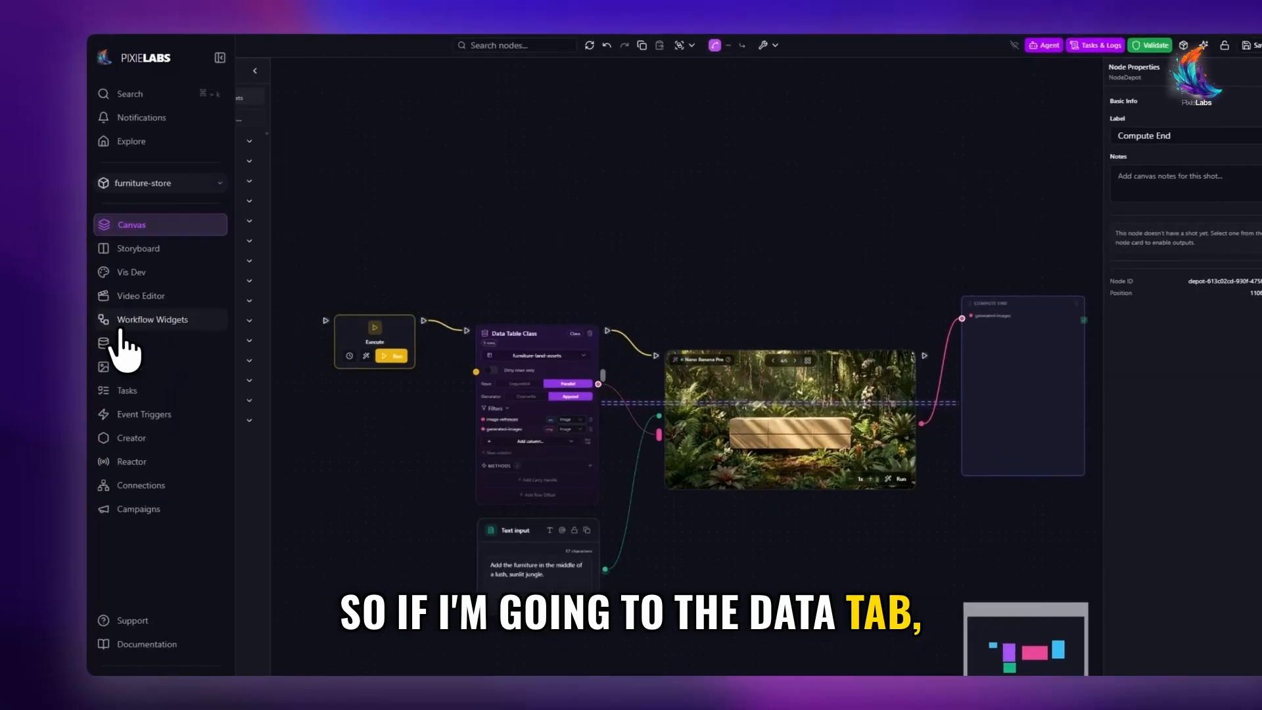
pyautogui.click(314, 334)
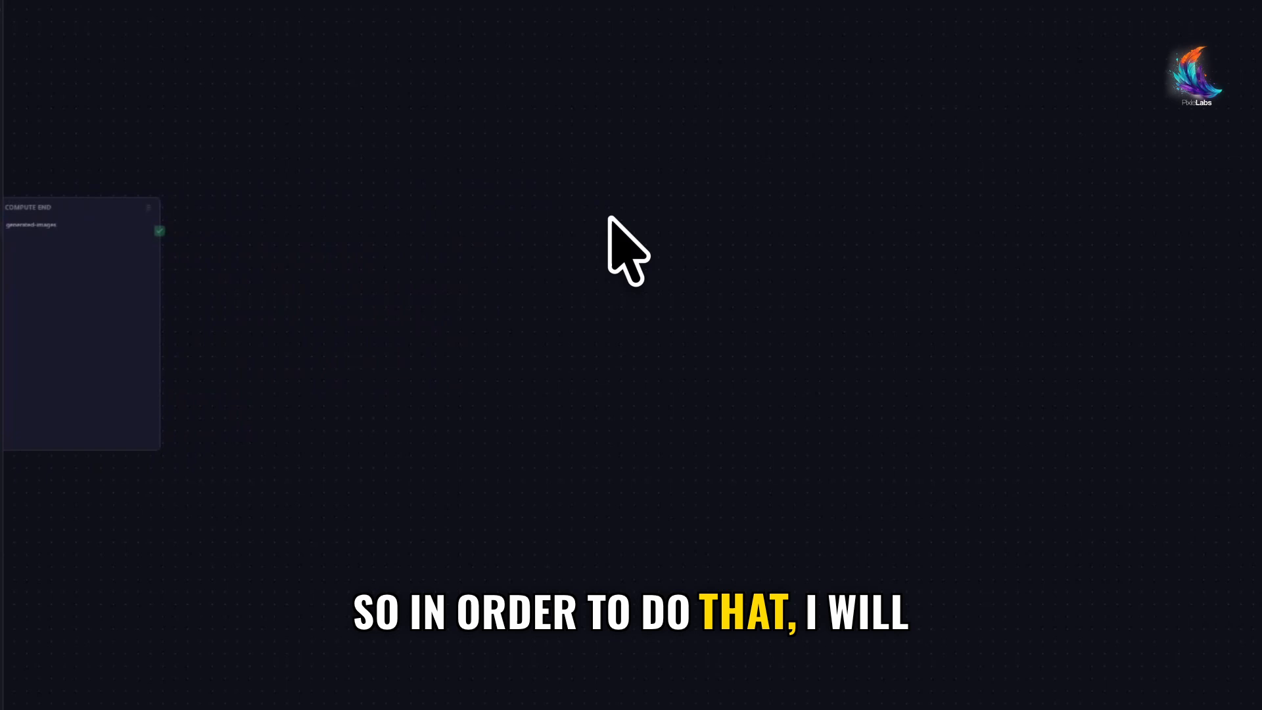
# Add a second Data Table Class node on the empty canvas area beyond the first Compute End block
pyautogui.click(1008, 215)
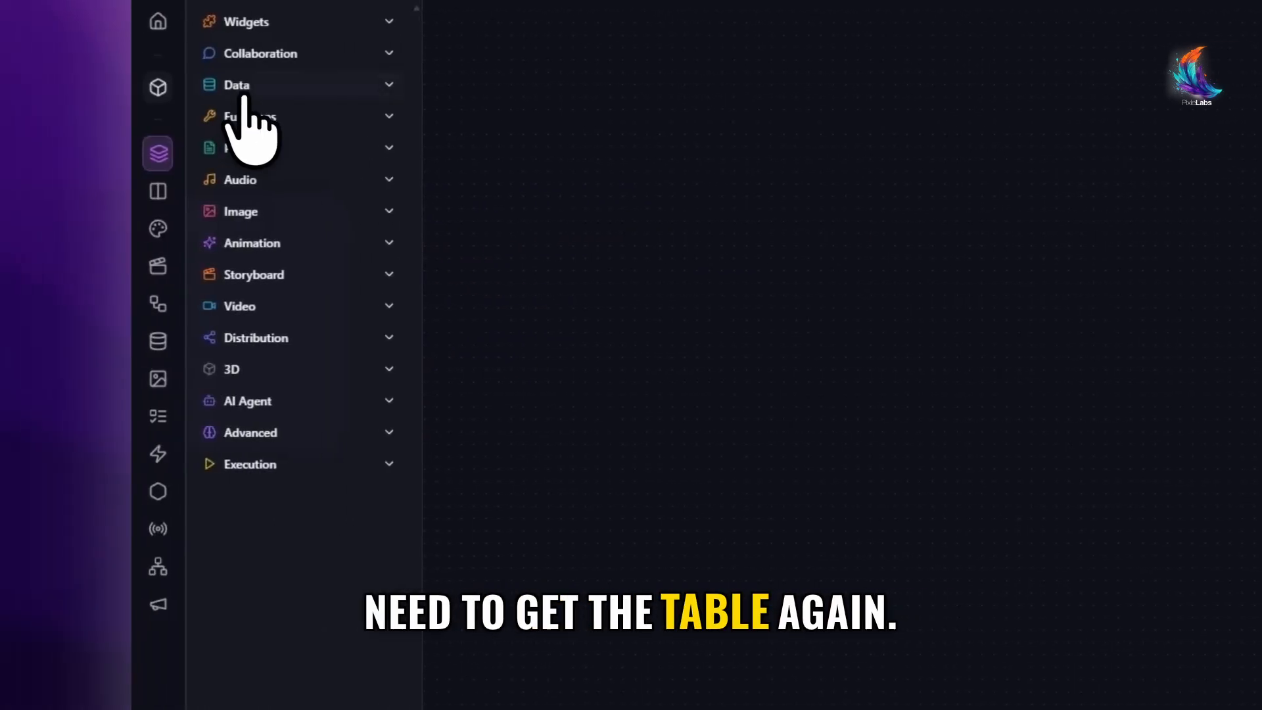
pyautogui.click(274, 172)
pyautogui.moveTo(299, 332); pyautogui.dragTo(835, 338)
# Assign the furniture-land-assets table to the new Data Table Class node, turn off Dirty rows only and set Rows to Parallel
pyautogui.click(879, 342)
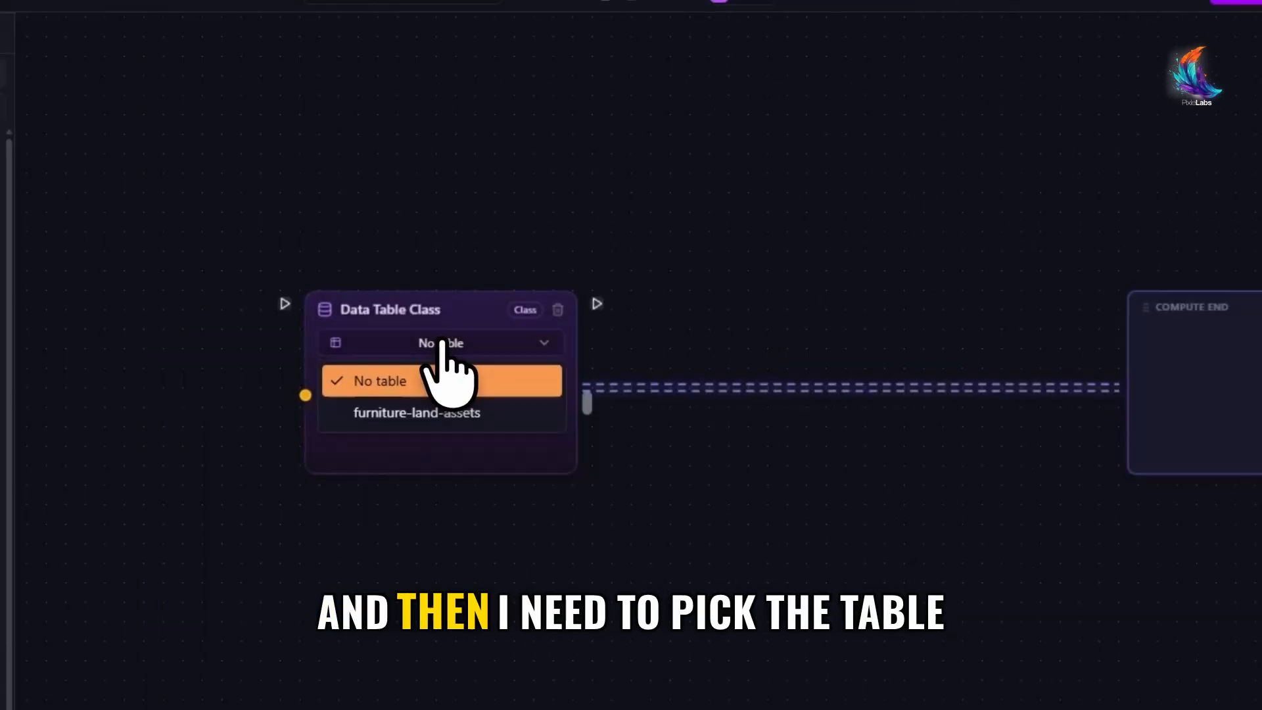
pyautogui.click(426, 419)
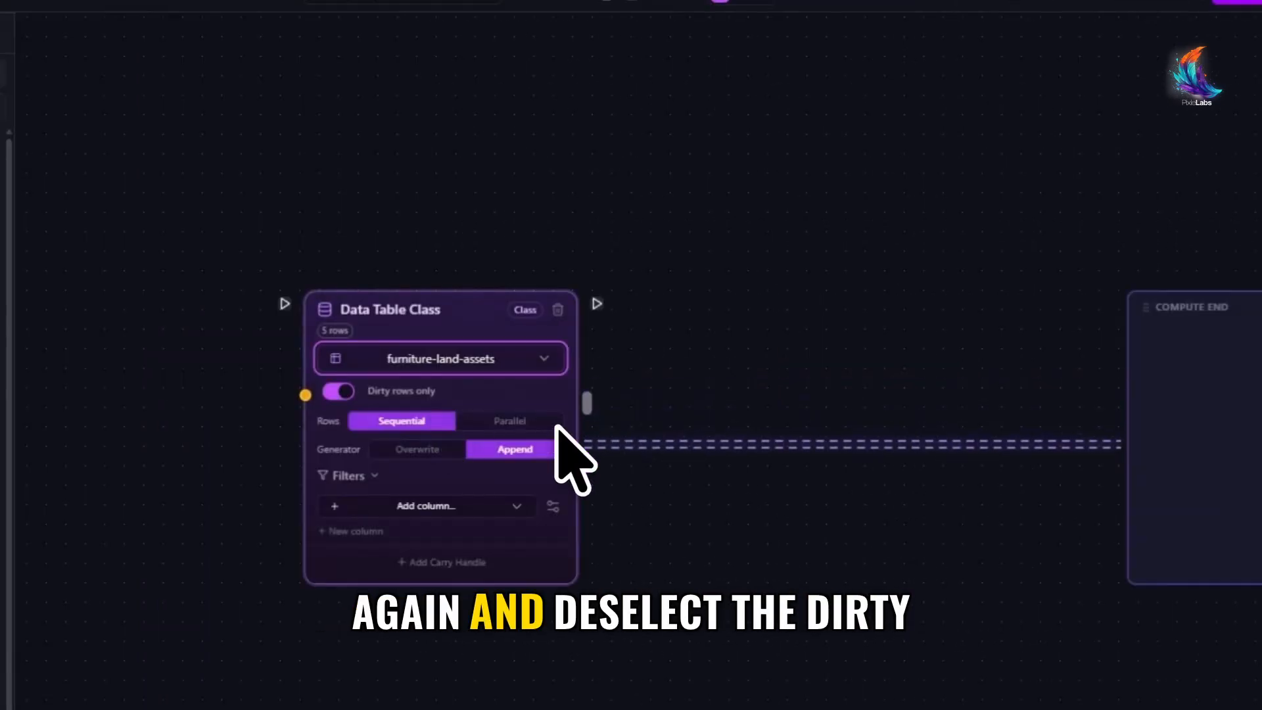
pyautogui.click(342, 391)
pyautogui.click(516, 418)
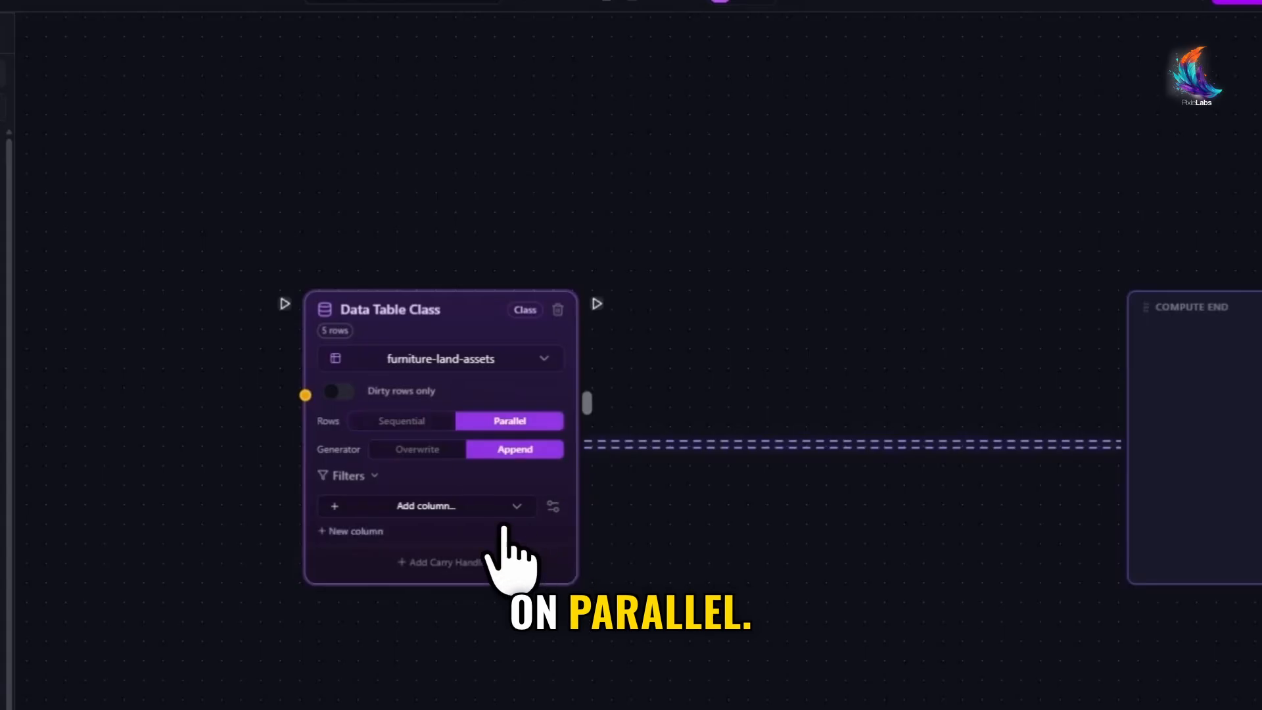
# Add the source generated-images column to the second Data Table Class node and create a computed Video column named generated-videos
pyautogui.click(460, 506)
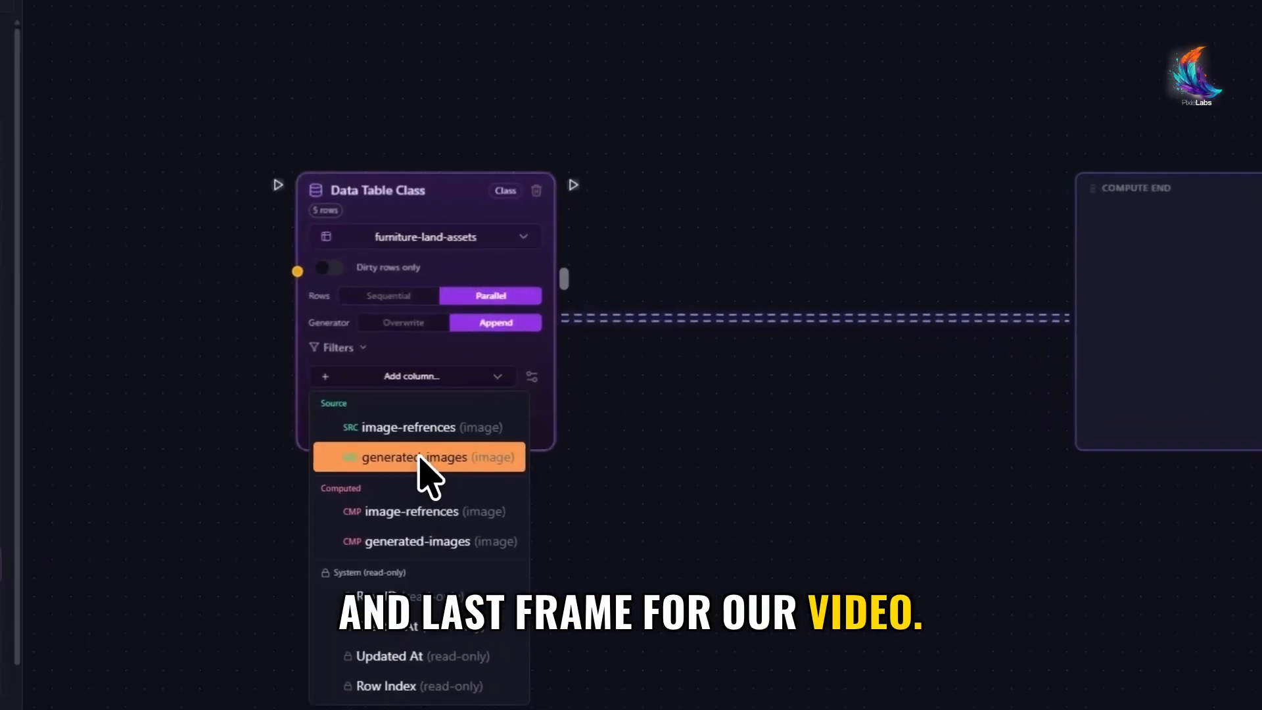
pyautogui.click(496, 419)
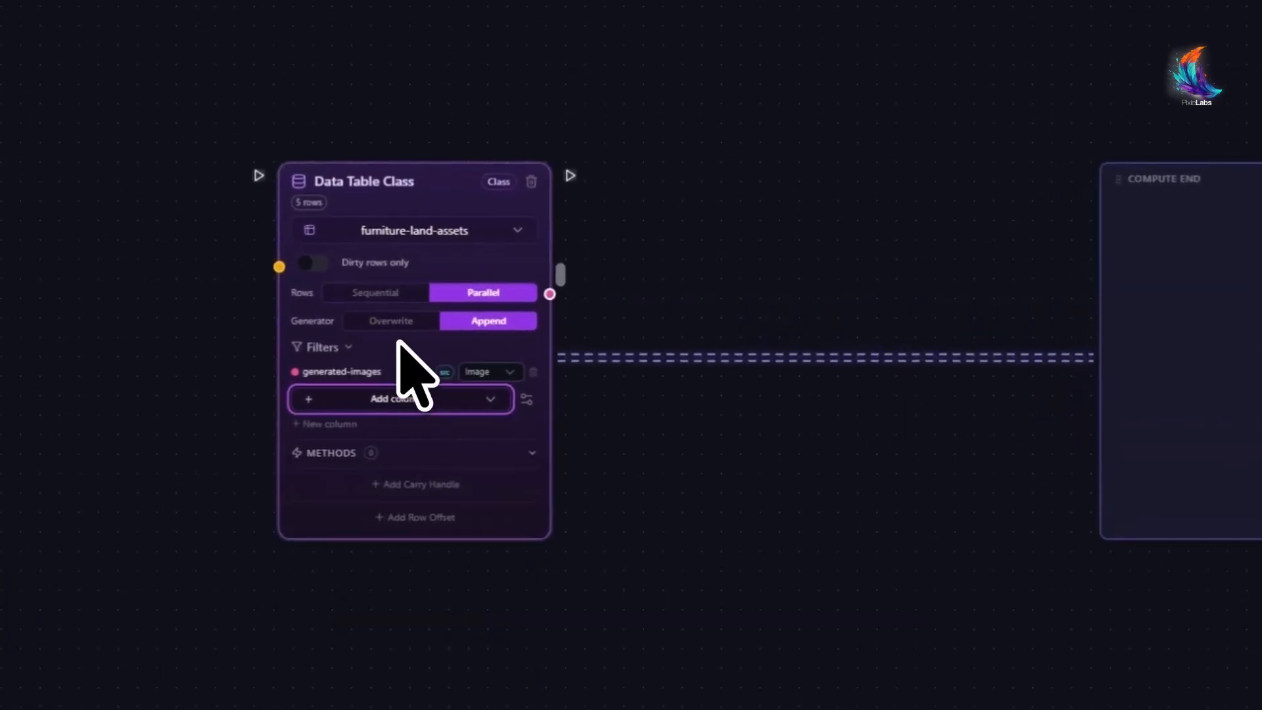
pyautogui.click(329, 424)
pyautogui.write('g')
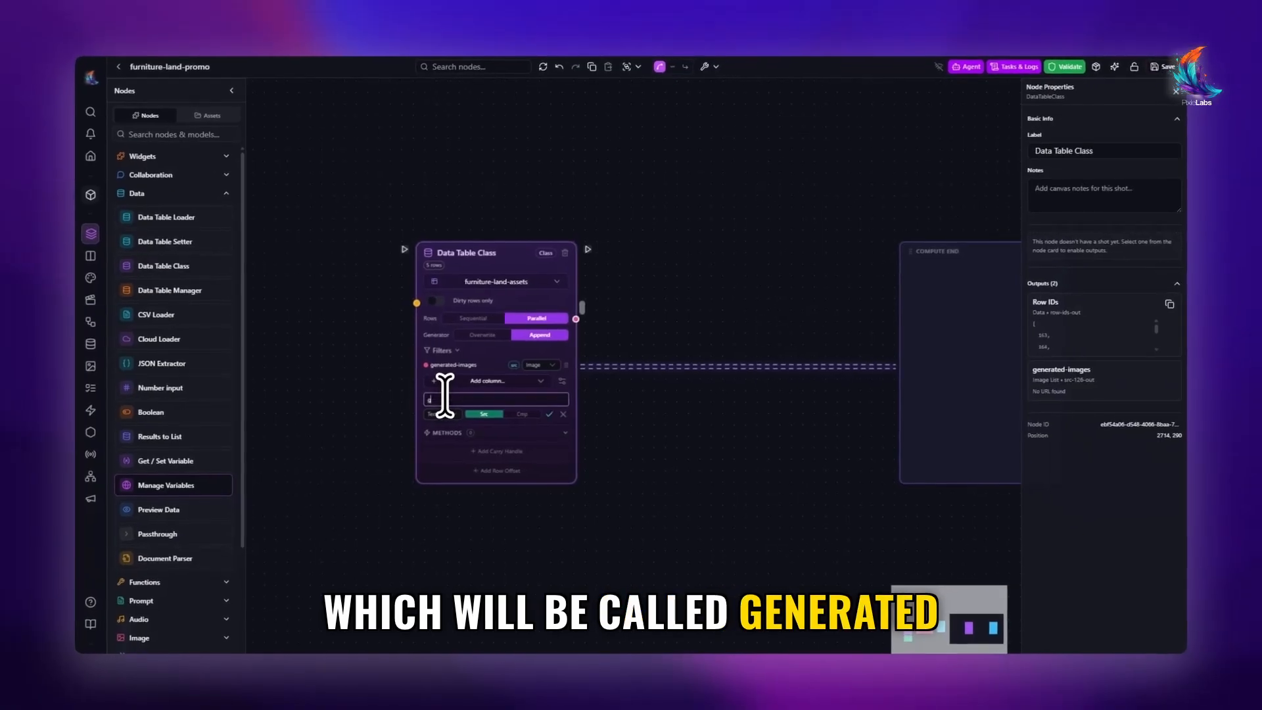
pyautogui.write('ener')
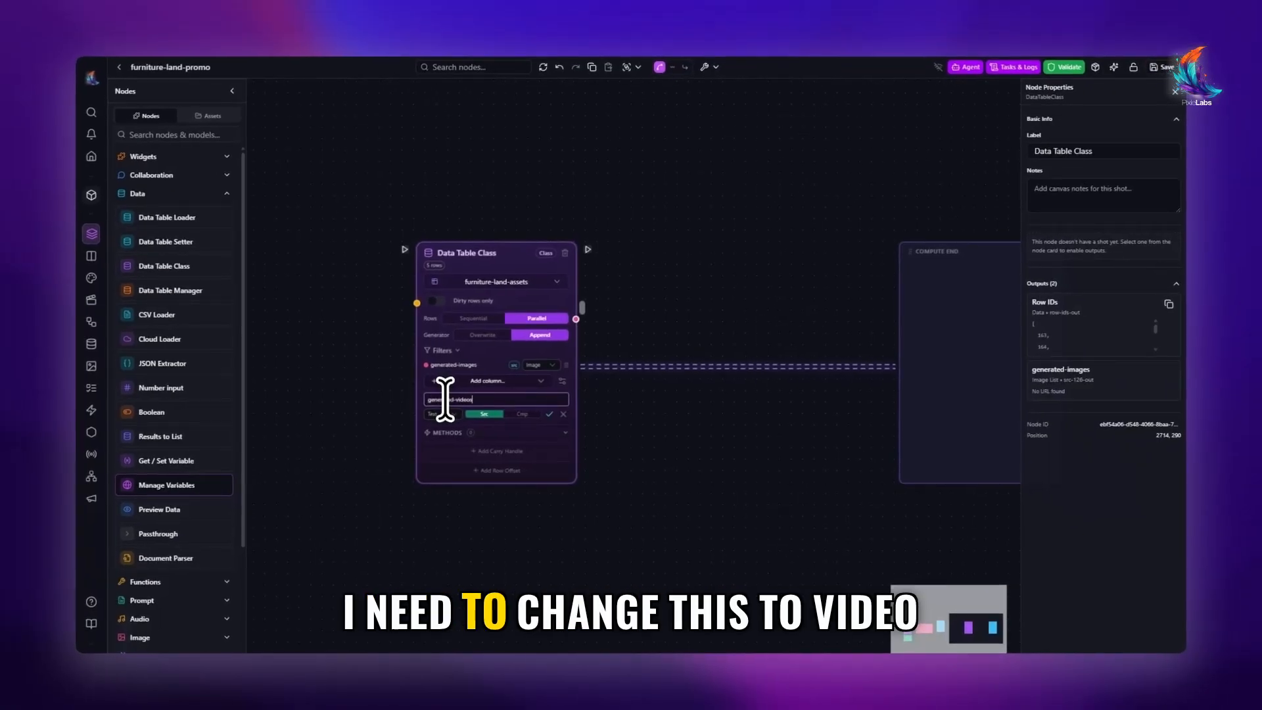
pyautogui.write('ated-videos')
pyautogui.click(446, 416)
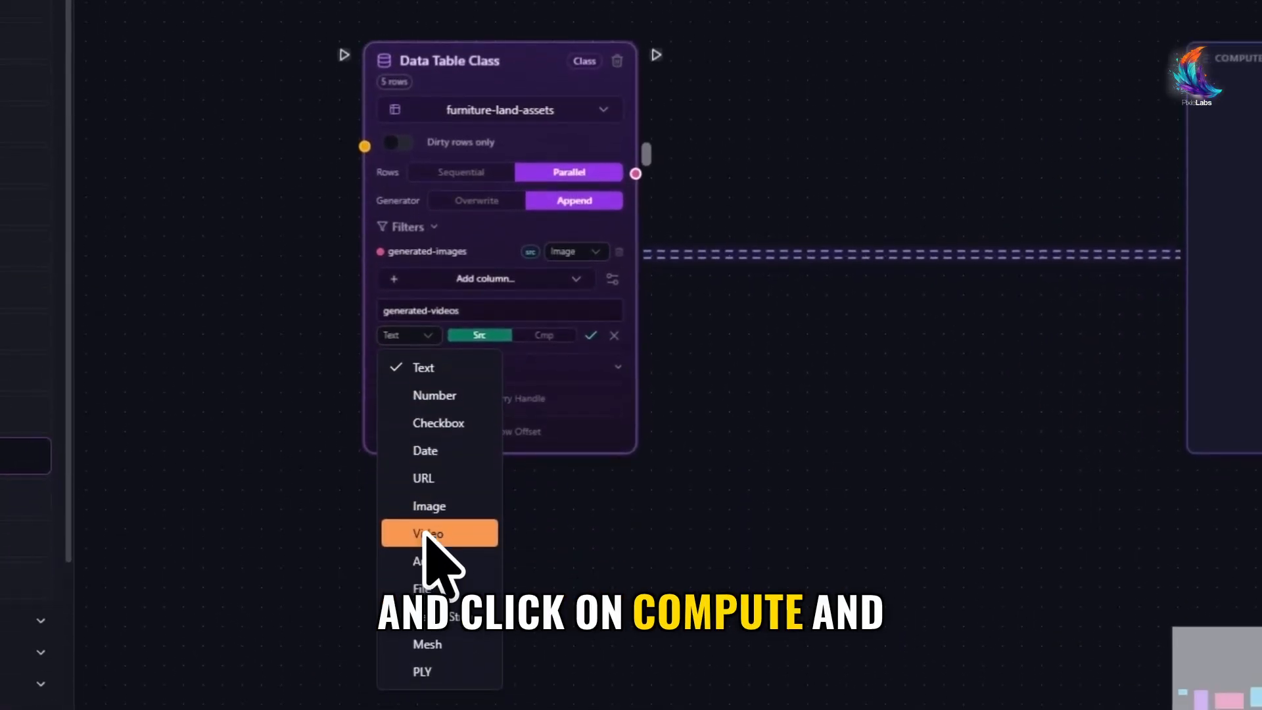
pyautogui.click(458, 531)
pyautogui.scroll(3, 617, 355)
pyautogui.click(465, 284)
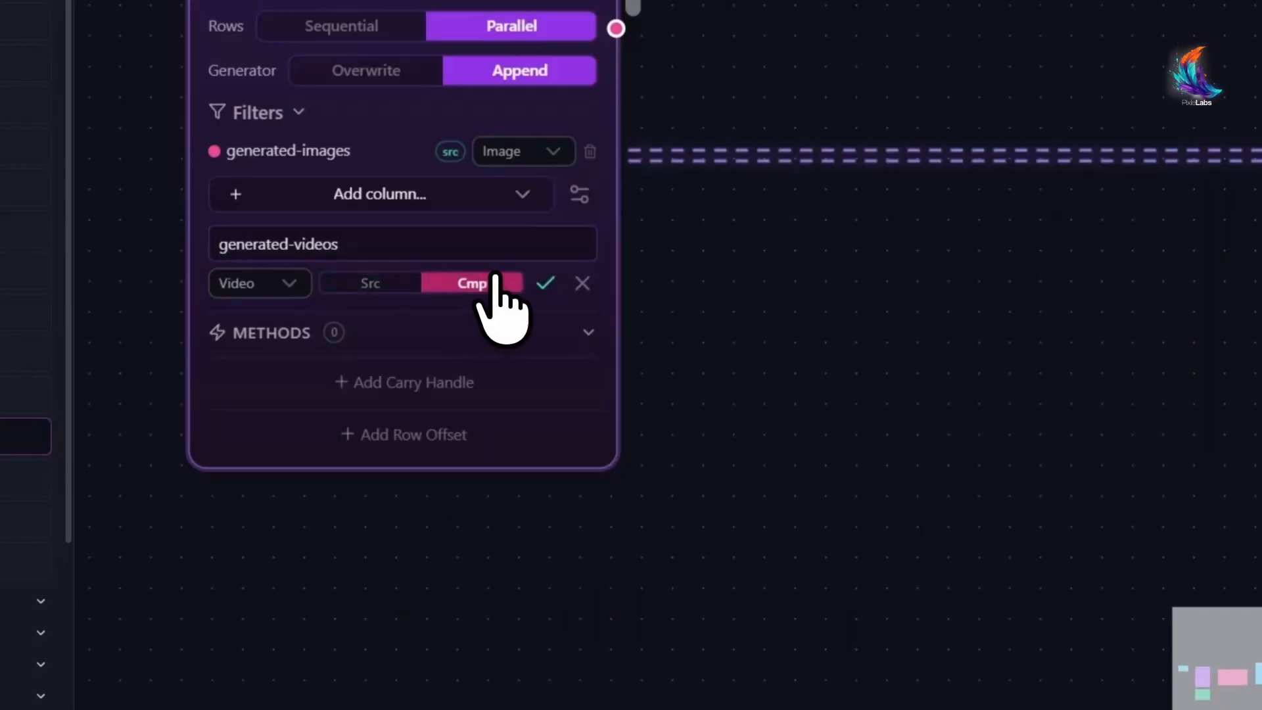
pyautogui.click(545, 284)
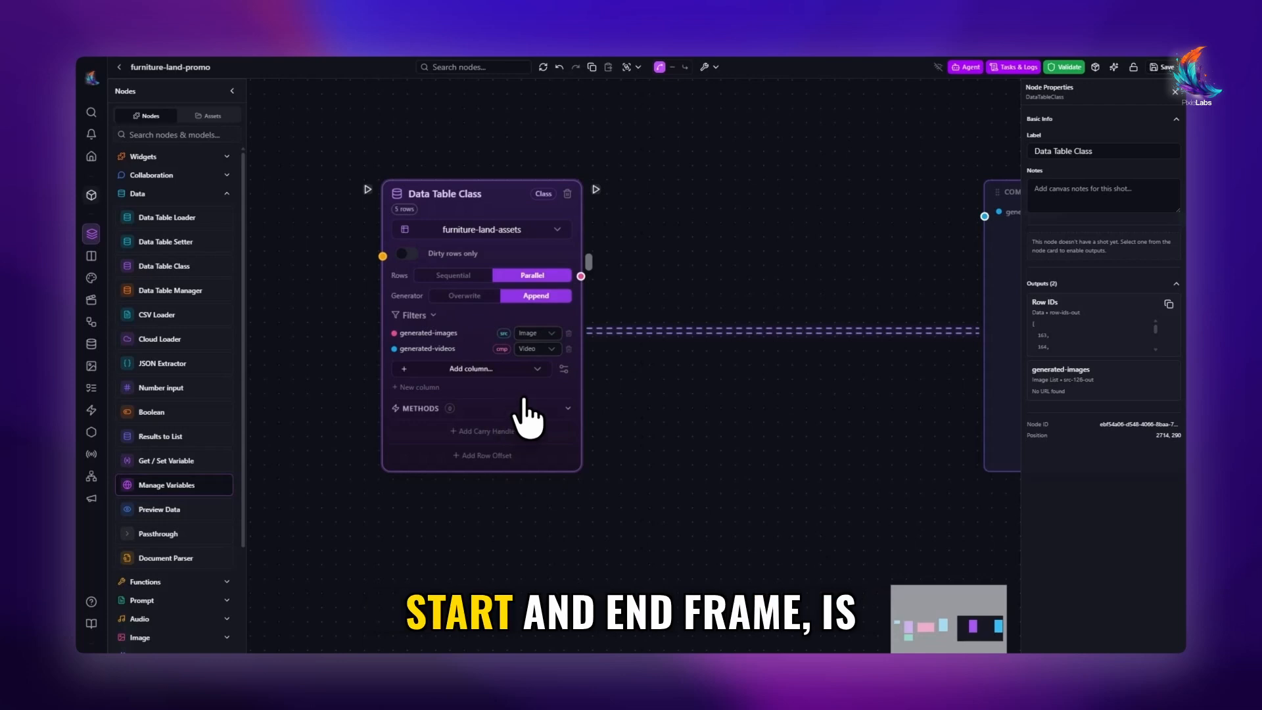
# Add a row offset of -1 in Cycle mode to the second Data Table Class node
pyautogui.click(485, 455)
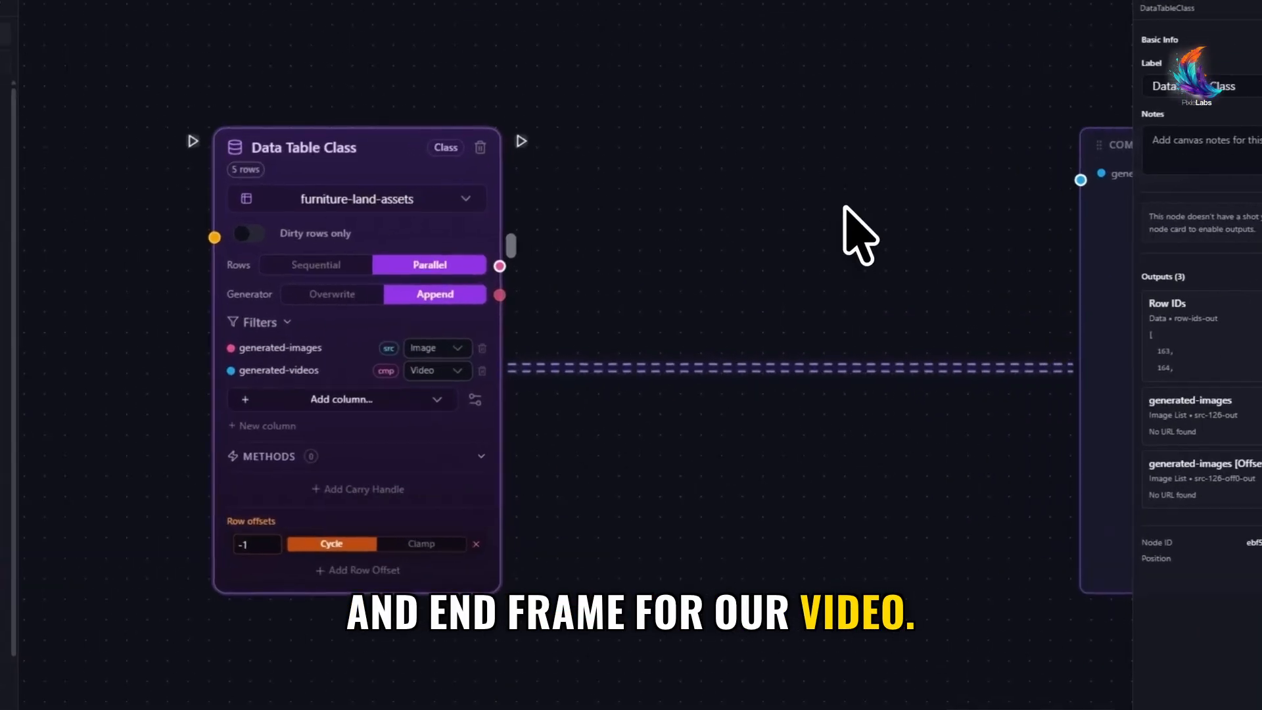
# Add a Seedance 1.5 Pro video generation node between the second Data Table Class node and its Compute End block
pyautogui.moveTo(819, 248); pyautogui.dragTo(518, 228)
pyautogui.rightClick(519, 229)
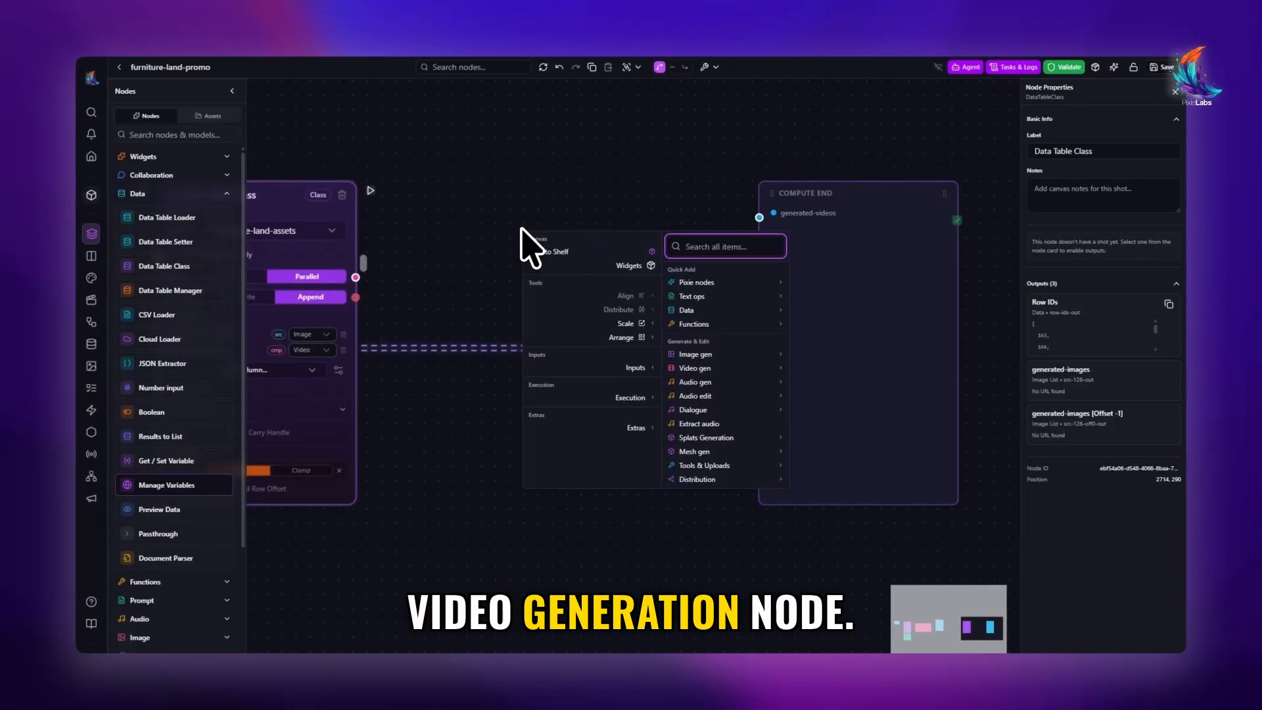
pyautogui.write('seed')
pyautogui.scroll(-2, 743, 328)
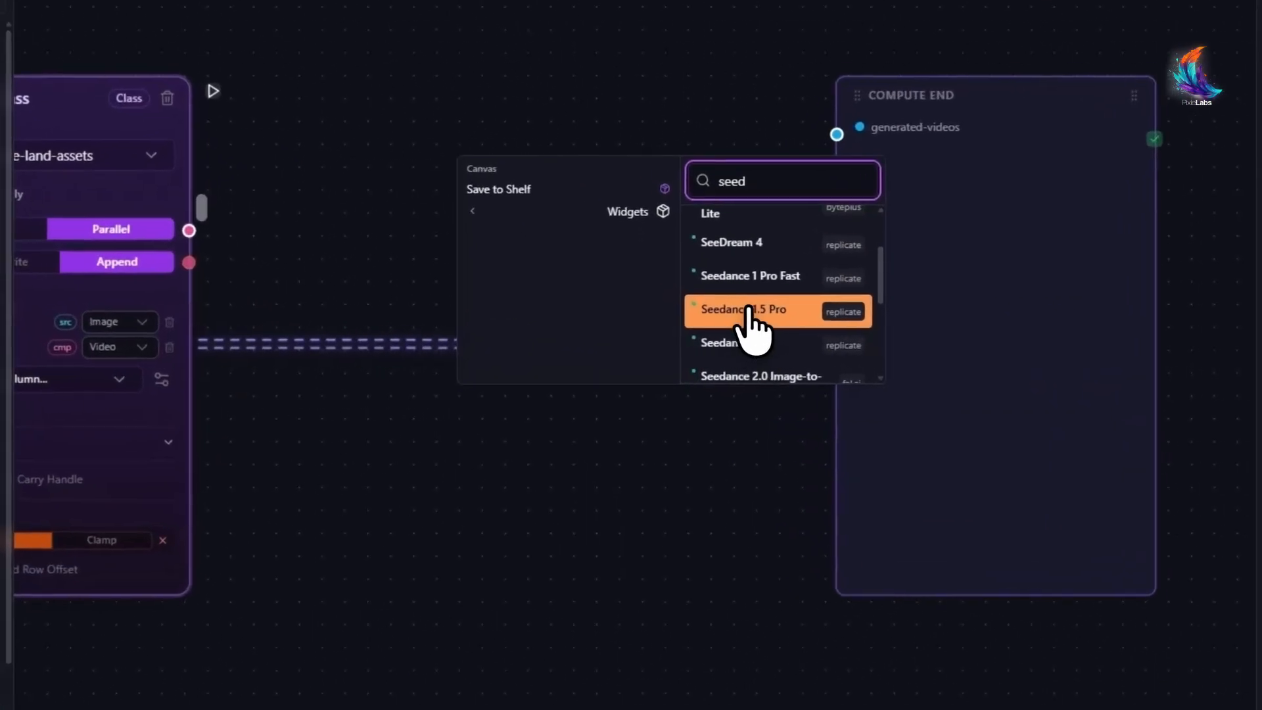
pyautogui.click(749, 311)
pyautogui.moveTo(623, 203); pyautogui.dragTo(563, 169)
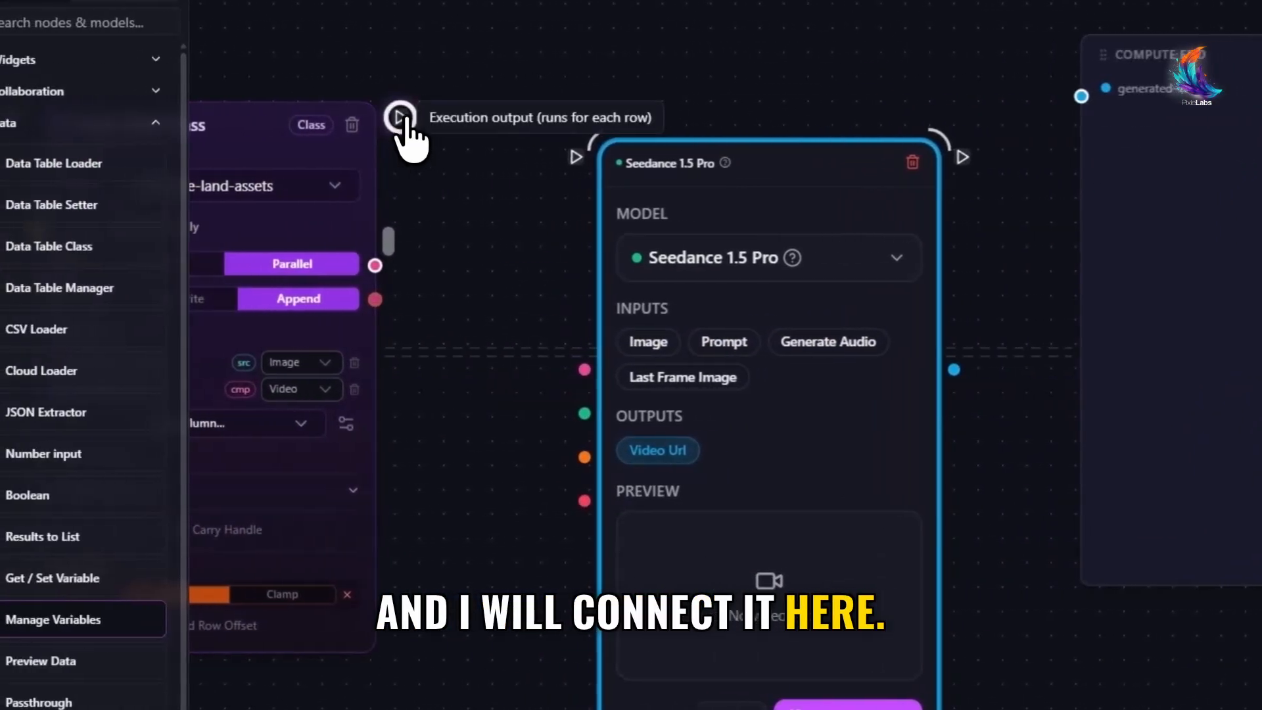
# Wire the data table's execution output, generated-images output and offset -1 output to Seedance 1.5 Pro's execution, Image and Last Frame Image inputs
pyautogui.moveTo(399, 117); pyautogui.dragTo(576, 156)
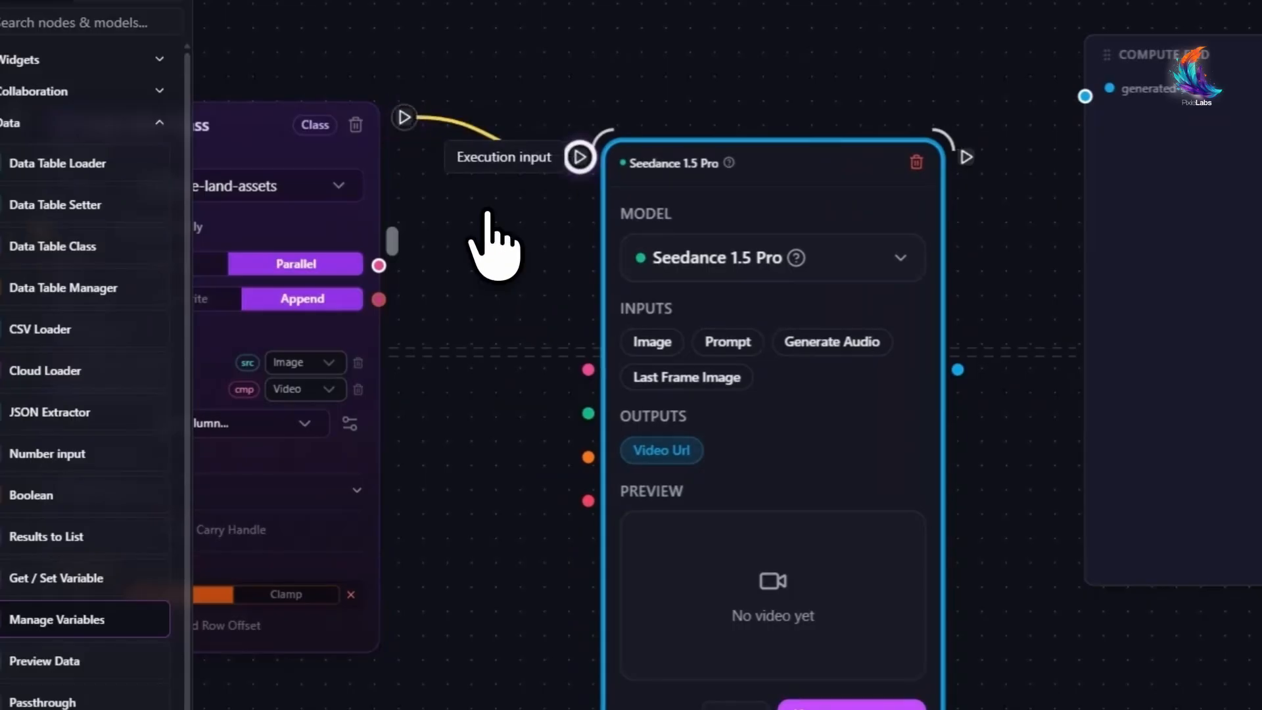
pyautogui.moveTo(380, 264); pyautogui.dragTo(439, 270)
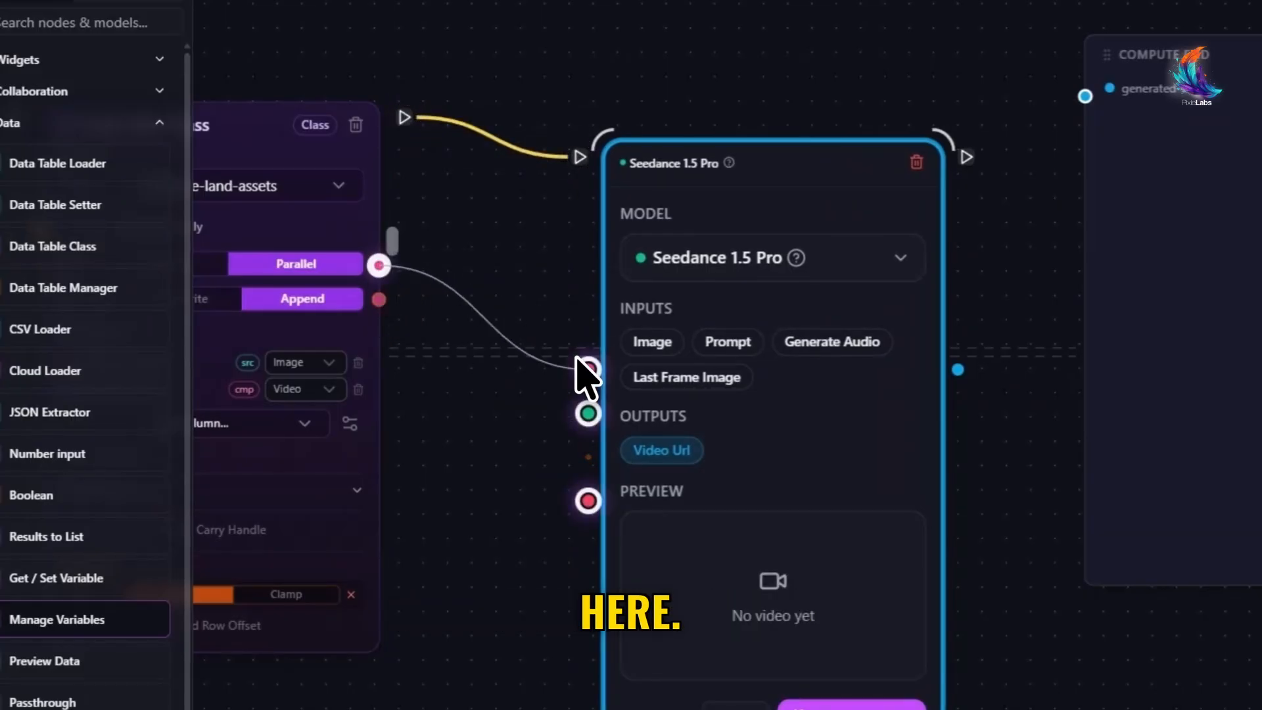
pyautogui.moveTo(577, 360); pyautogui.dragTo(587, 368)
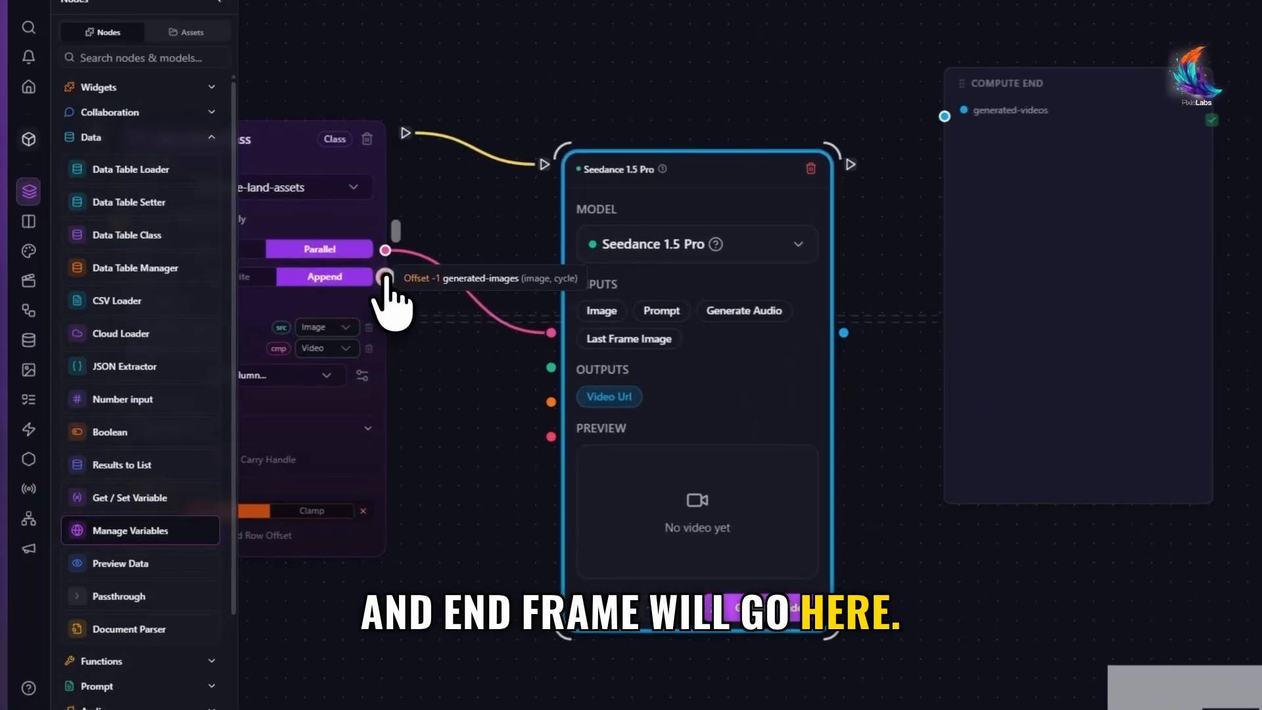
pyautogui.moveTo(355, 297); pyautogui.dragTo(471, 416)
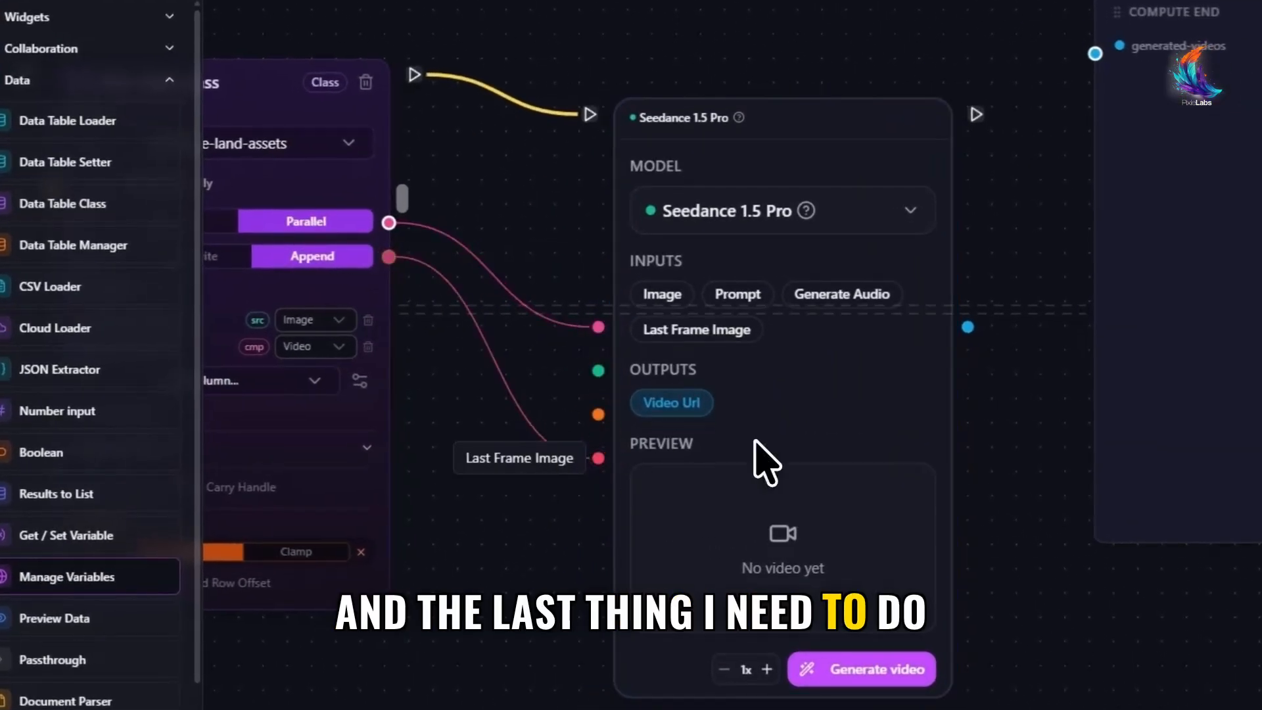
# Add a Text input node reading "Create a move over animation from right to left" below the second data table and connect it to Seedance's prompt input
pyautogui.moveTo(397, 515); pyautogui.dragTo(614, 491)
pyautogui.rightClick(424, 539)
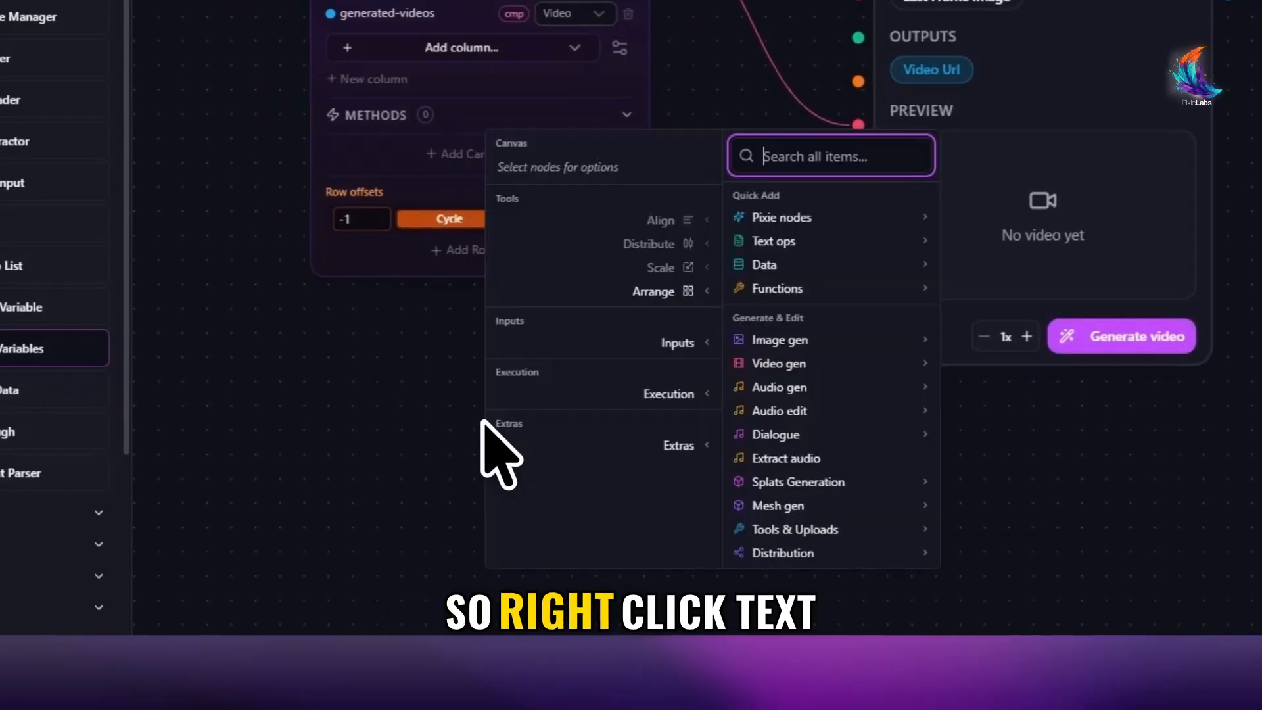
pyautogui.click(896, 338)
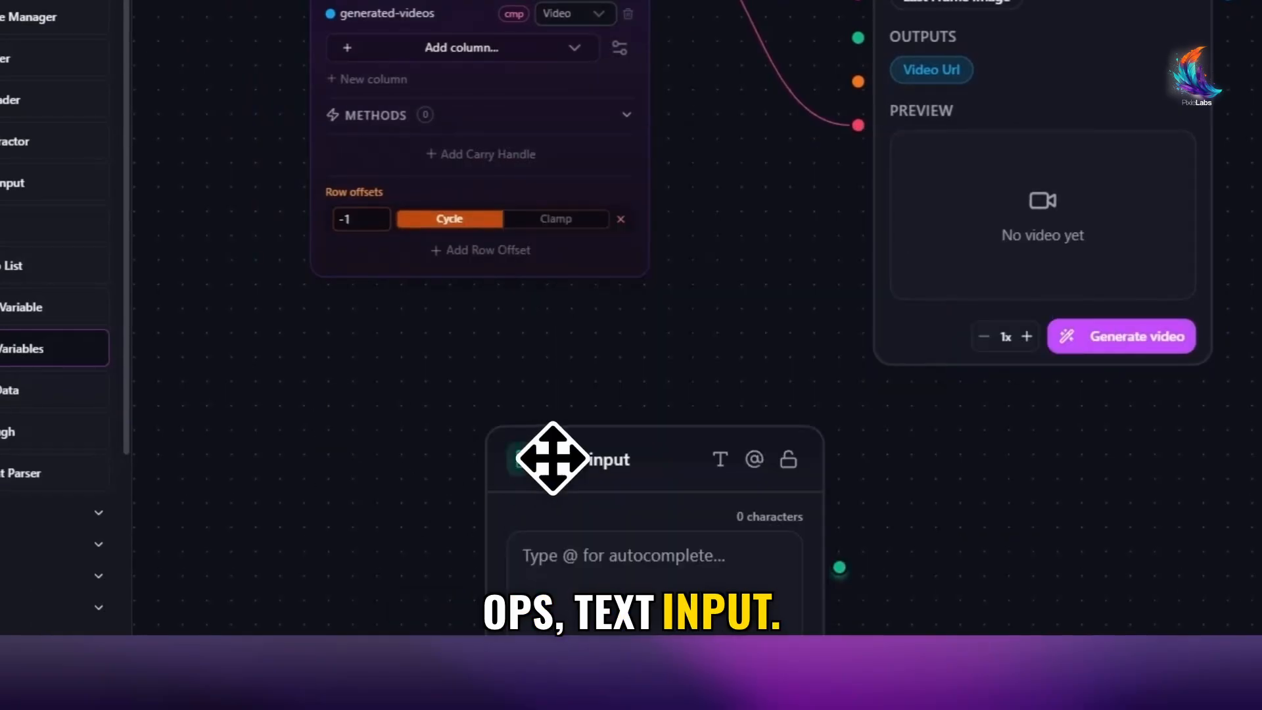
pyautogui.click(414, 553)
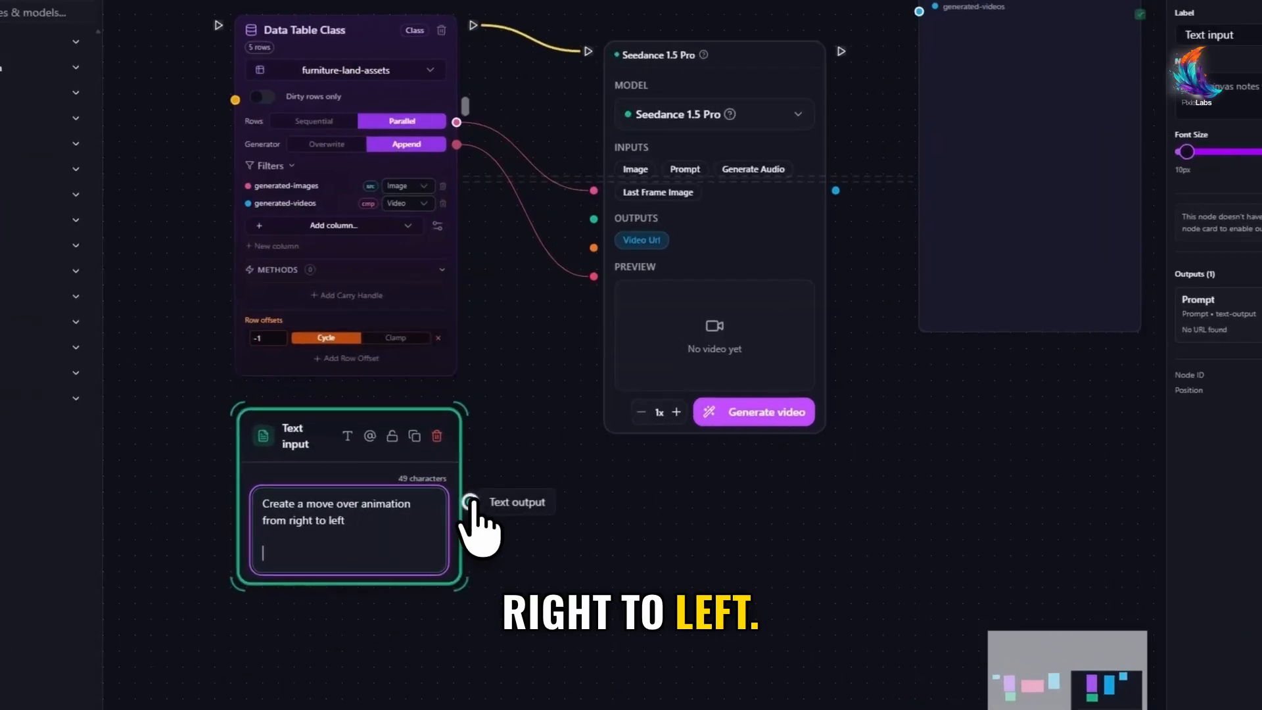
pyautogui.moveTo(514, 491); pyautogui.dragTo(585, 308)
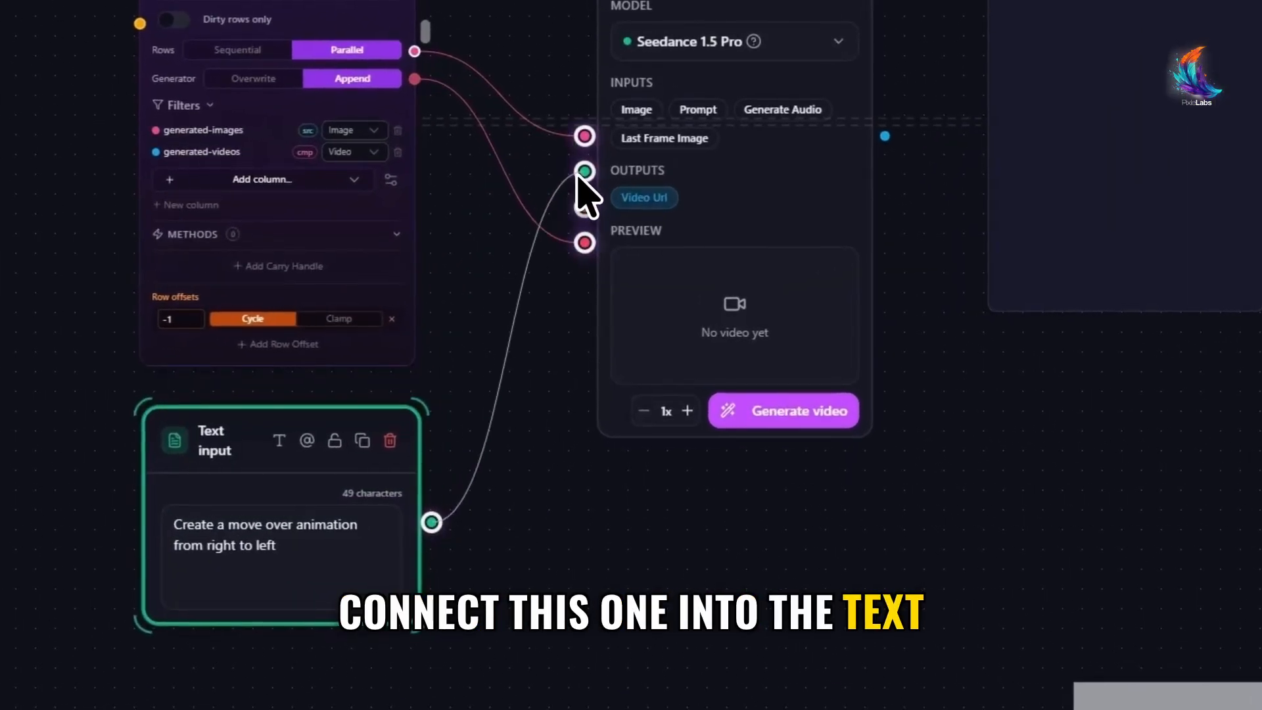